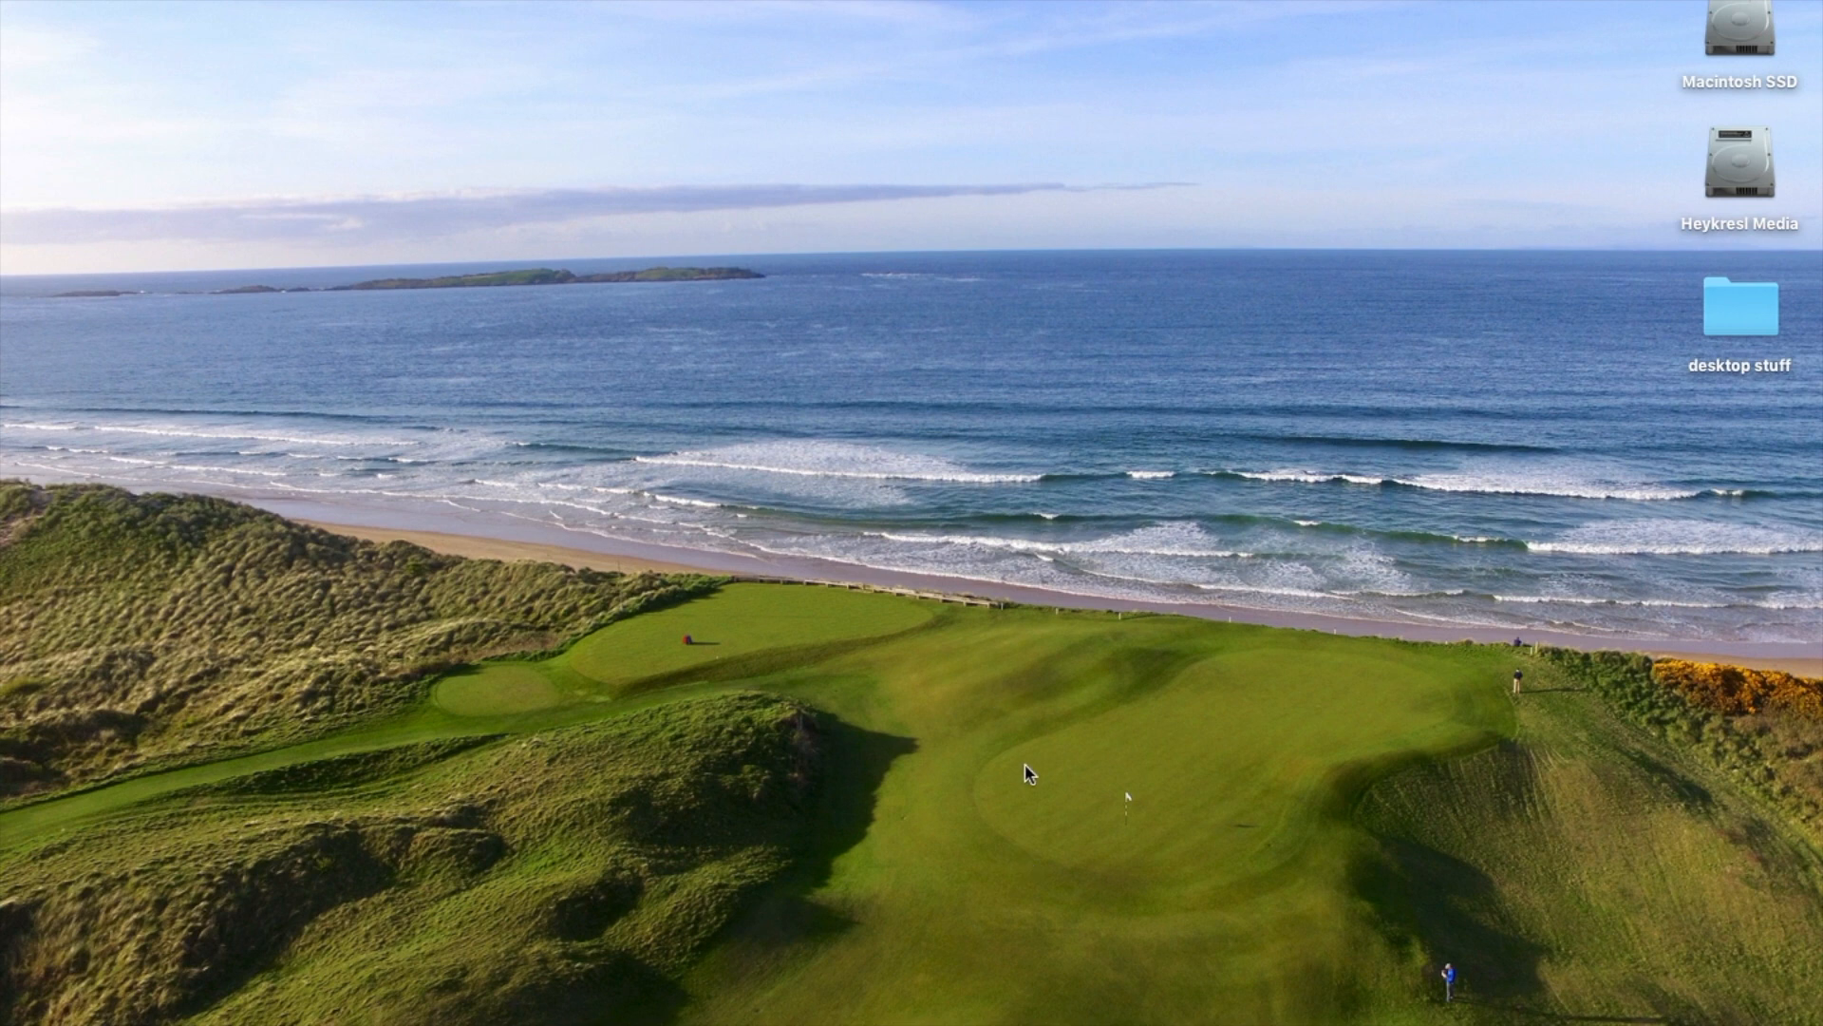
- Launch Audacity from the desktop and dismiss its welcome message
{"action": "mouse_move", "coordinate": [1366, 1023]}
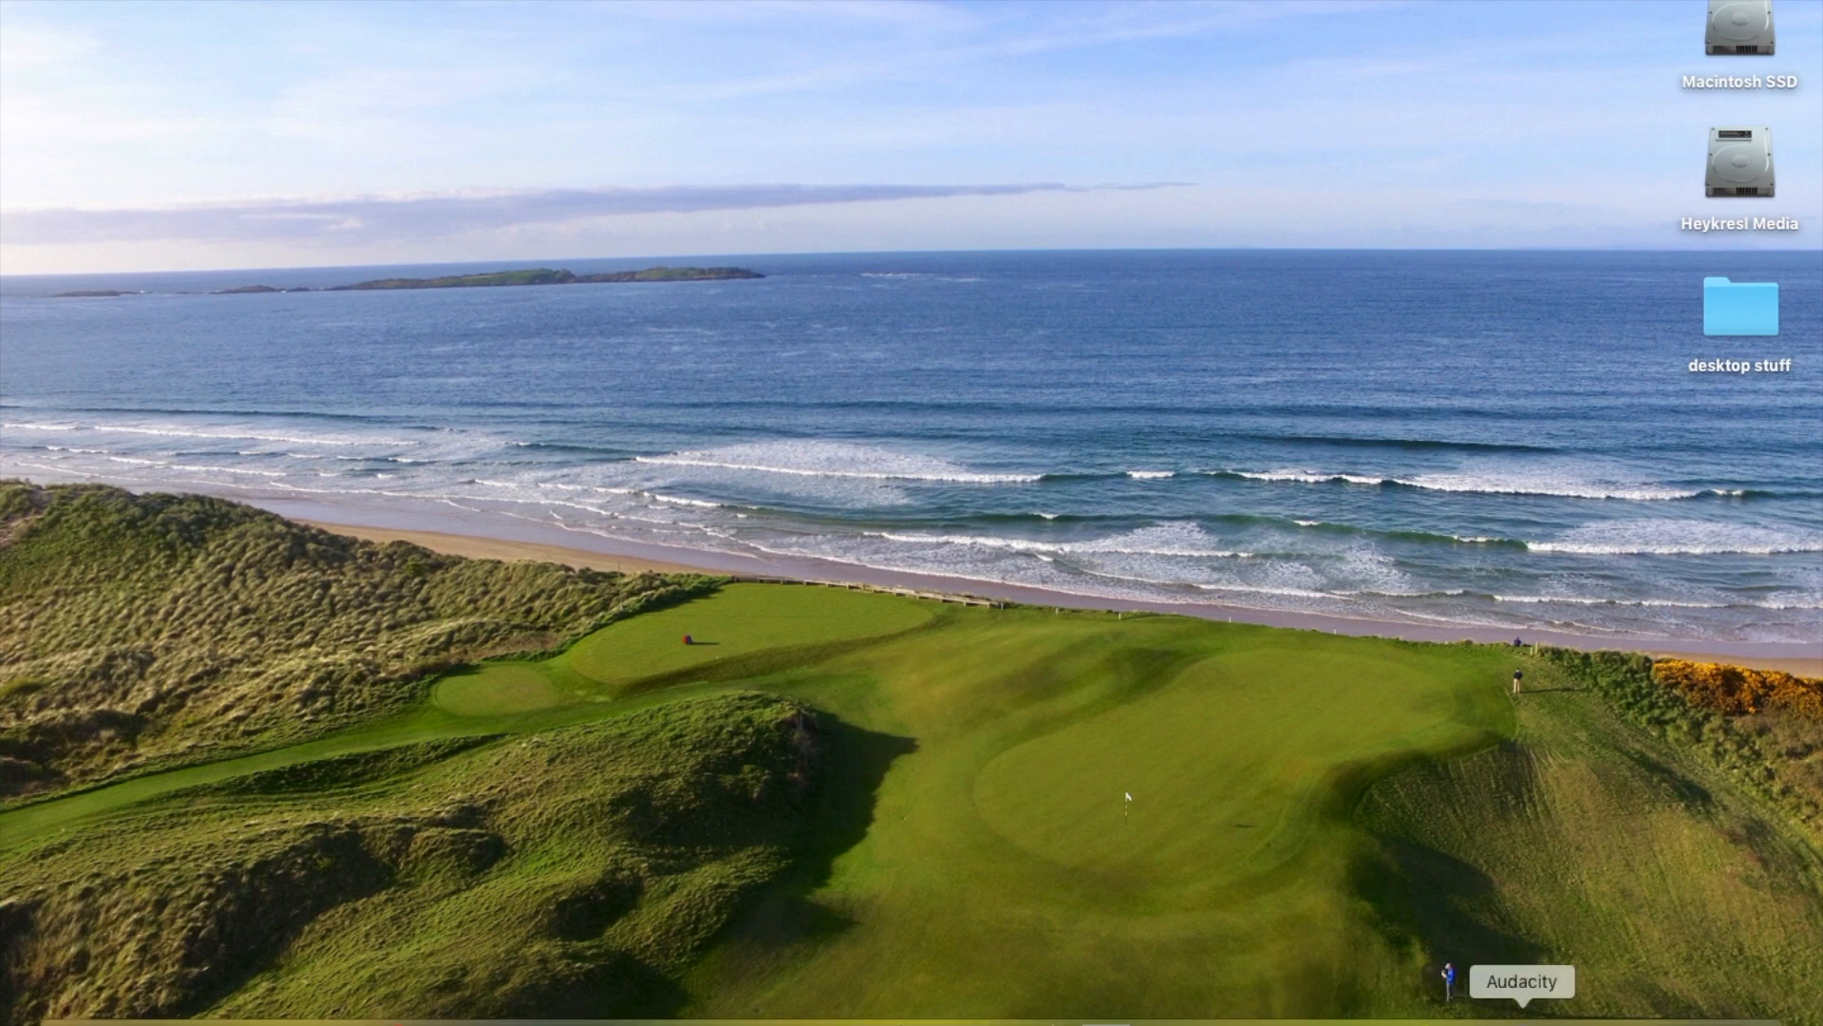
{"action": "left_click", "coordinate": [1522, 1023]}
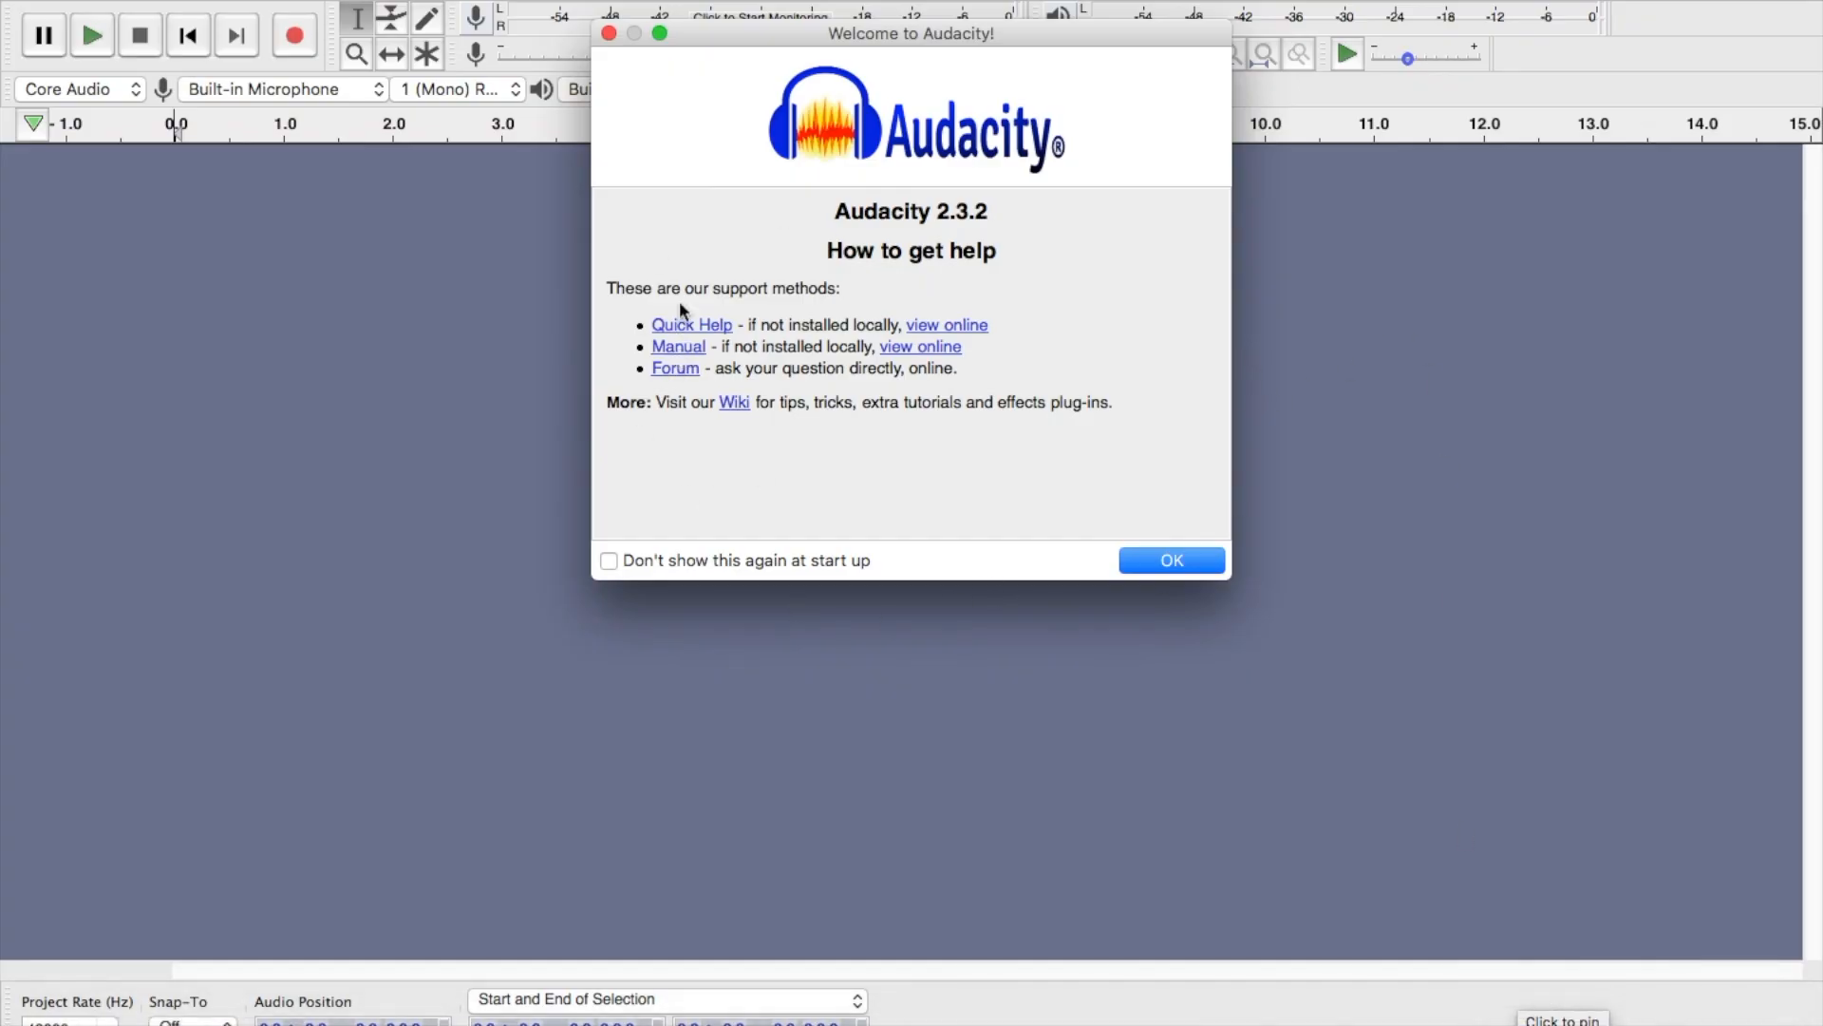
{"action": "left_click", "coordinate": [1141, 560]}
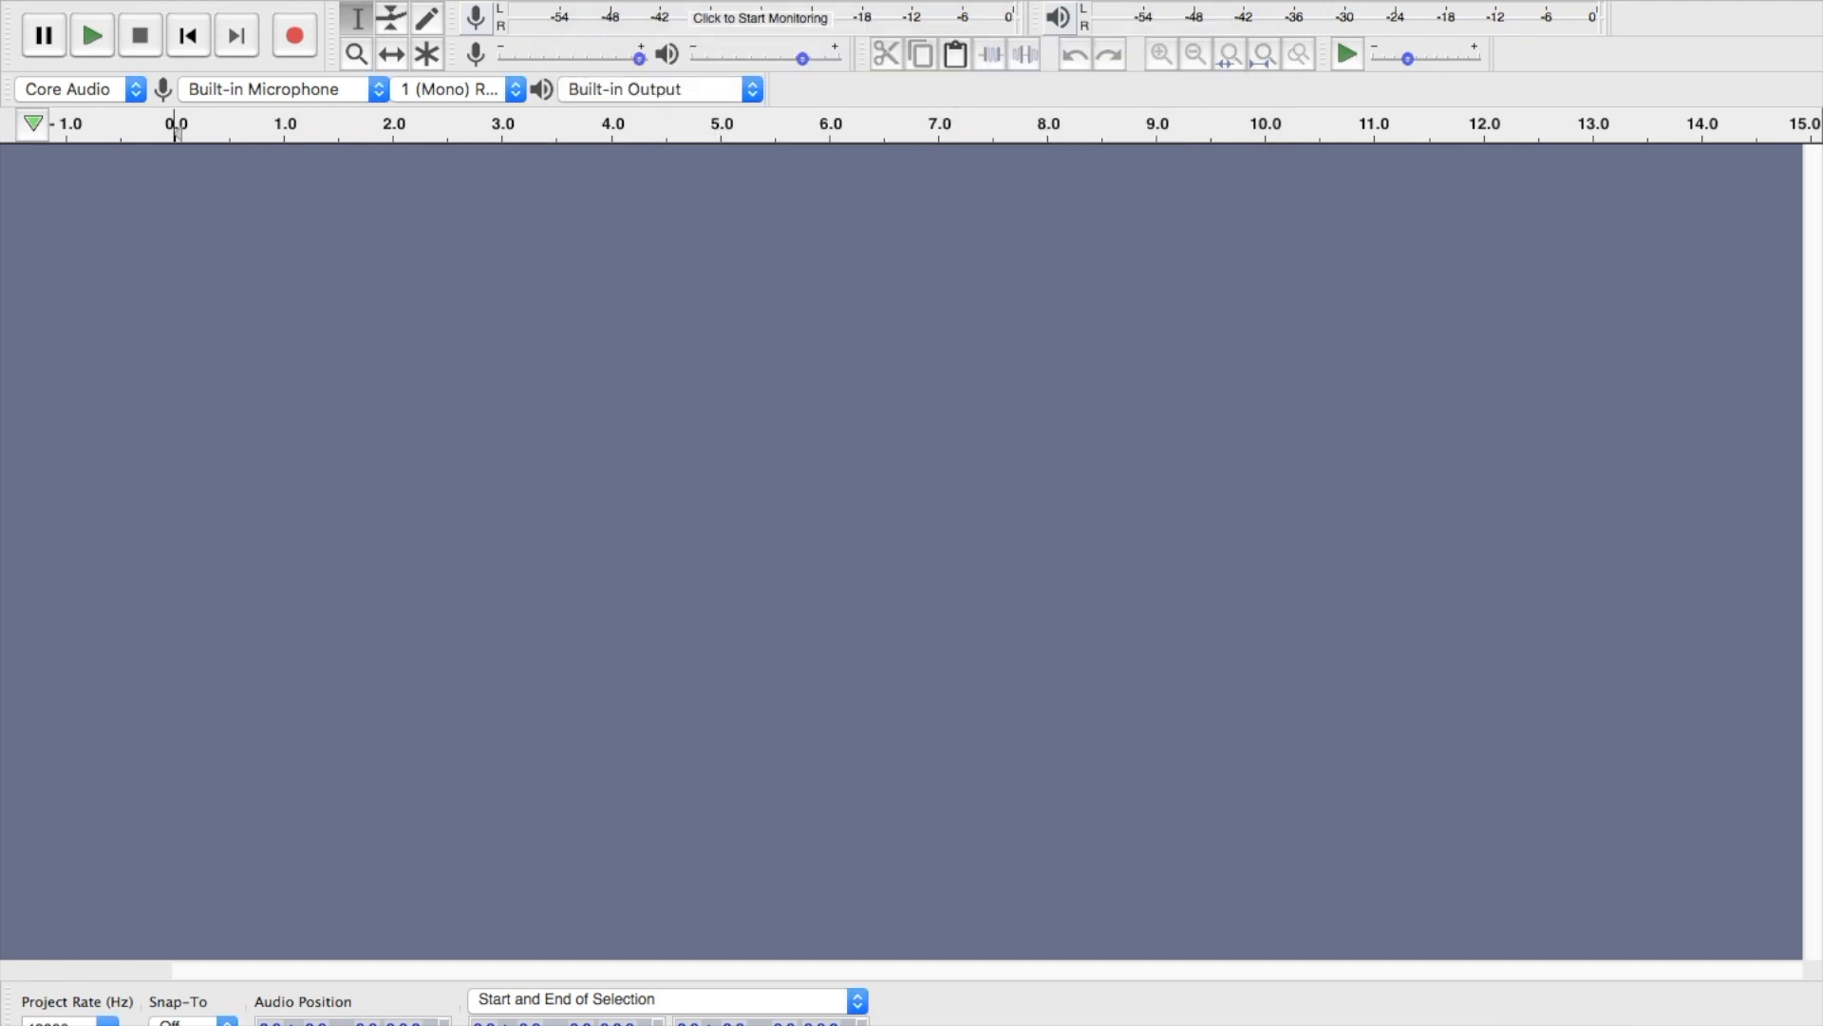
{"action": "left_click", "coordinate": [1016, 0]}
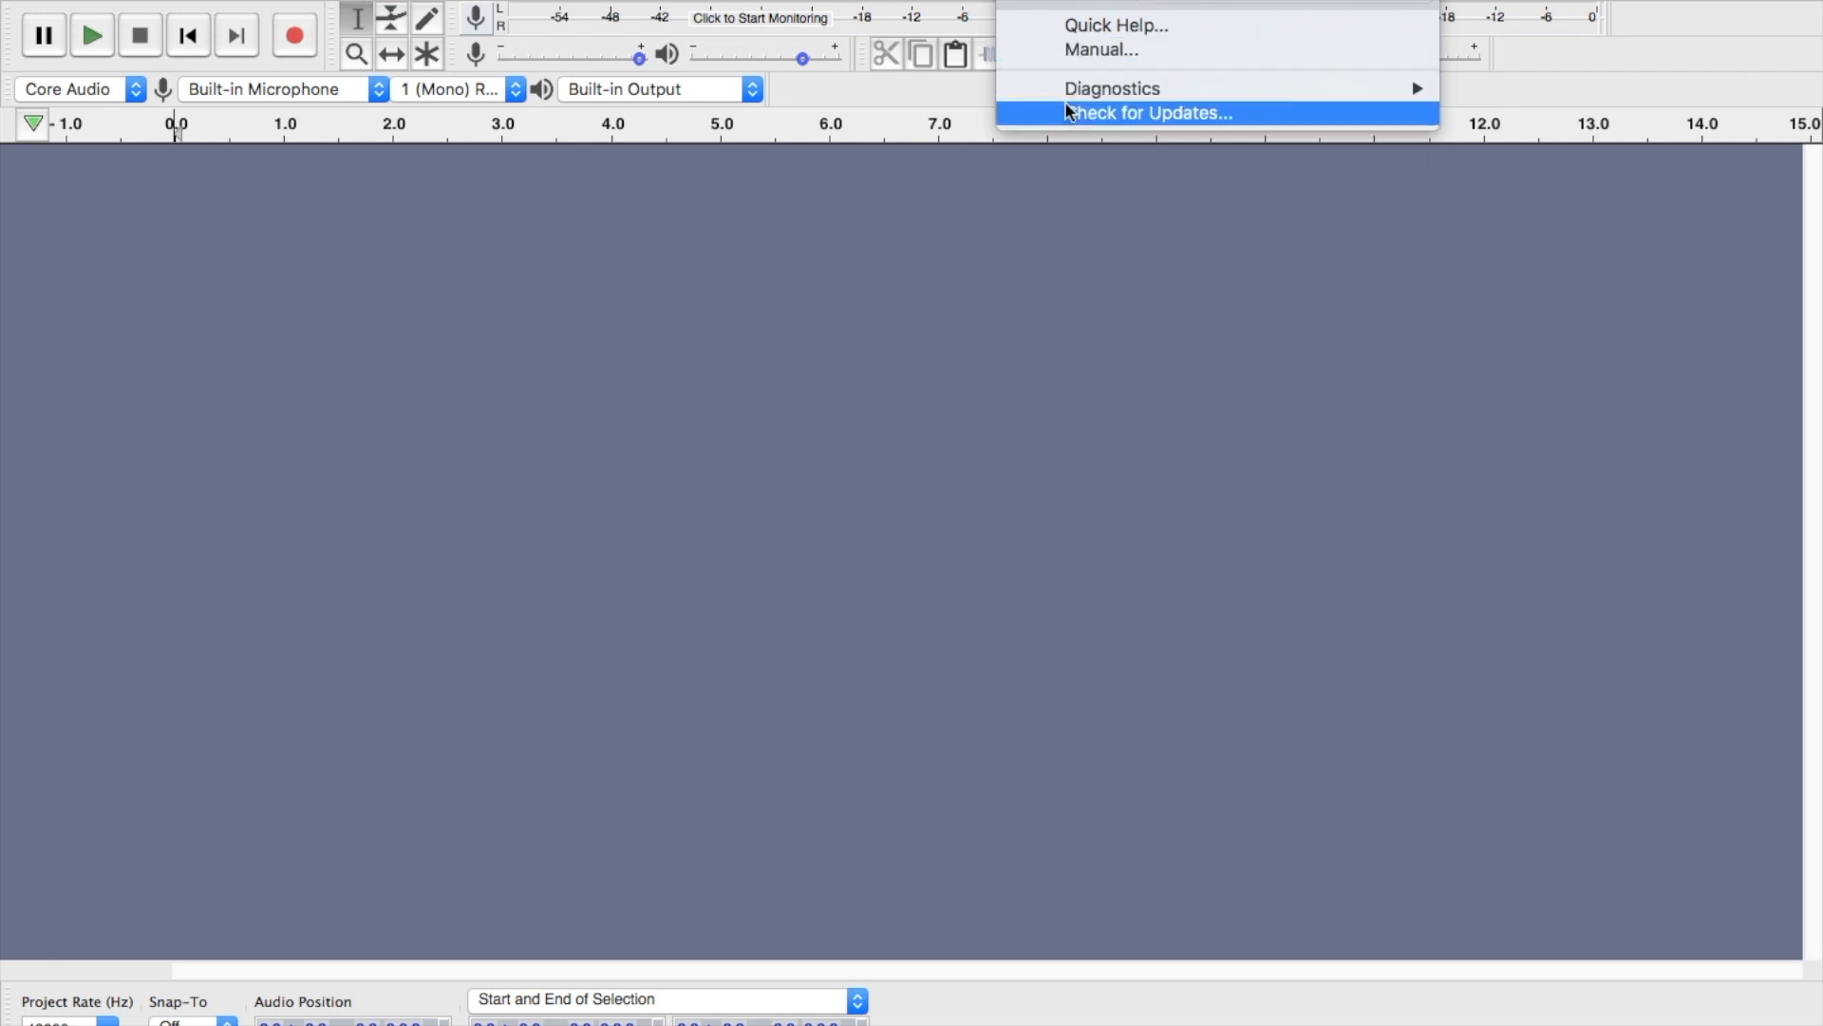
{"action": "left_click", "coordinate": [1036, 1]}
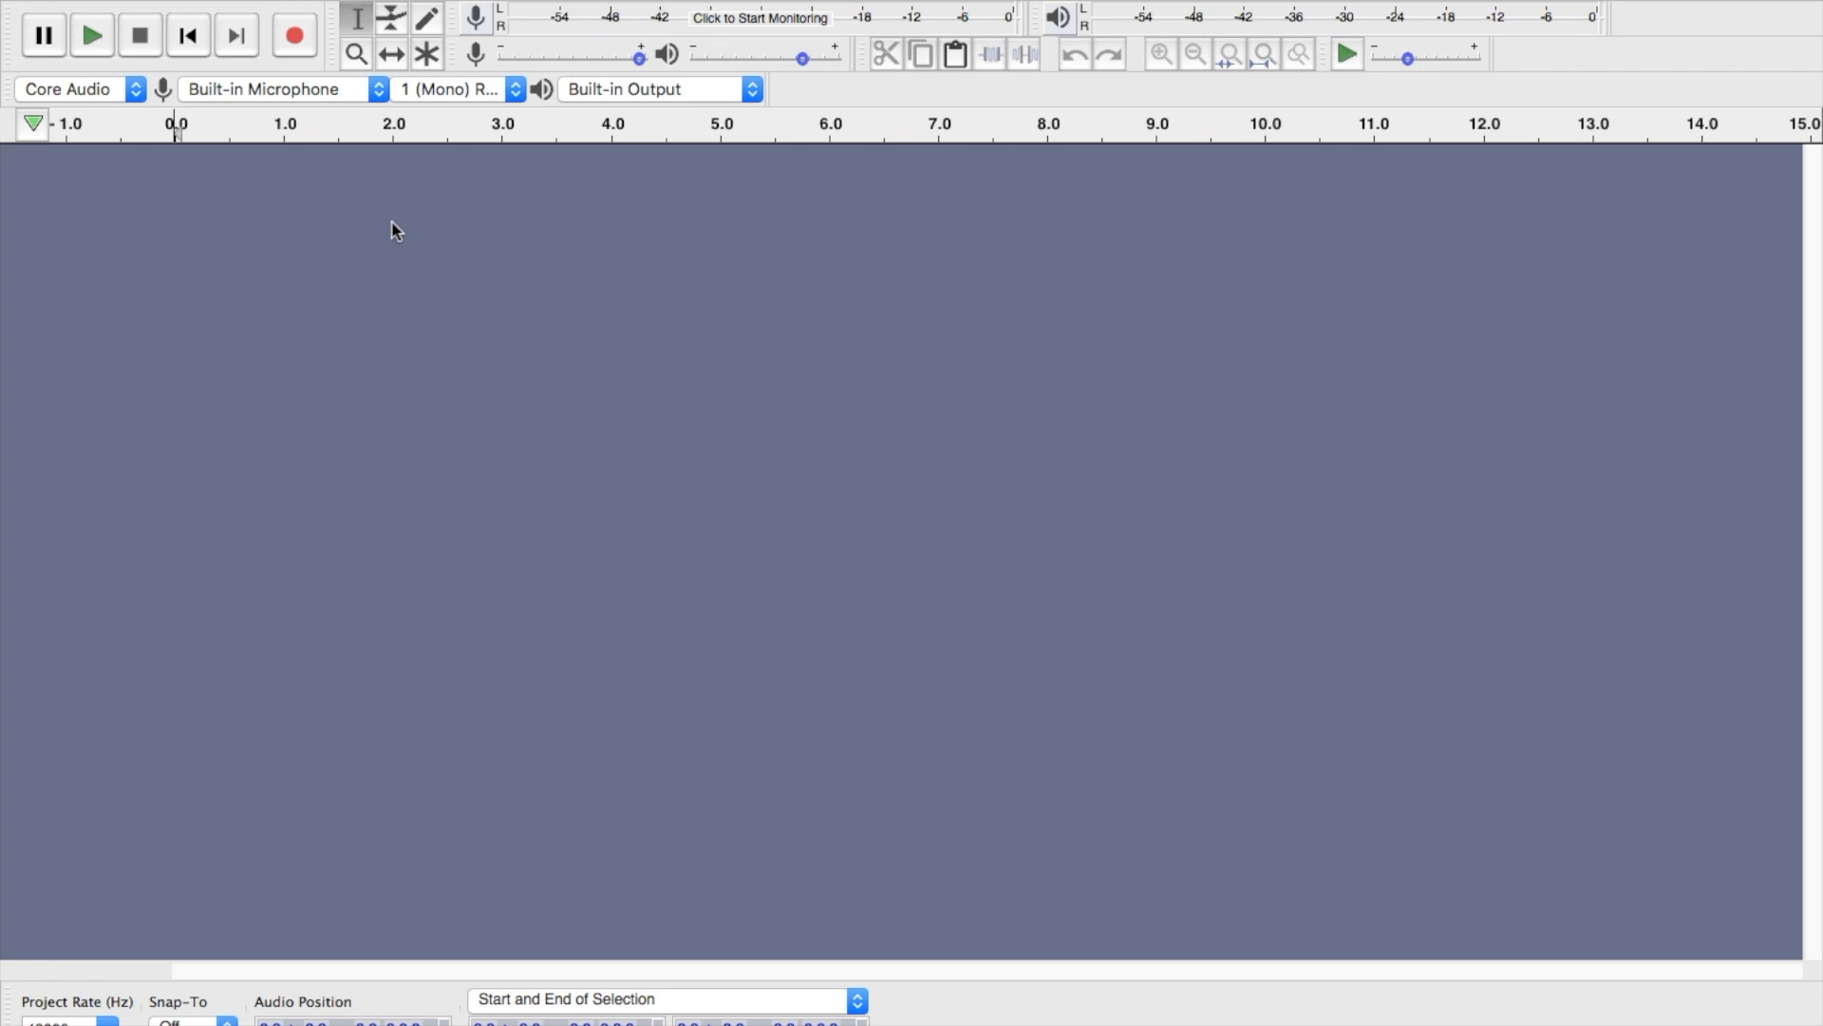
- Open the preferences and review the Devices, Playback, Recording and MIDI Devices settings
{"action": "left_click", "coordinate": [97, 0]}
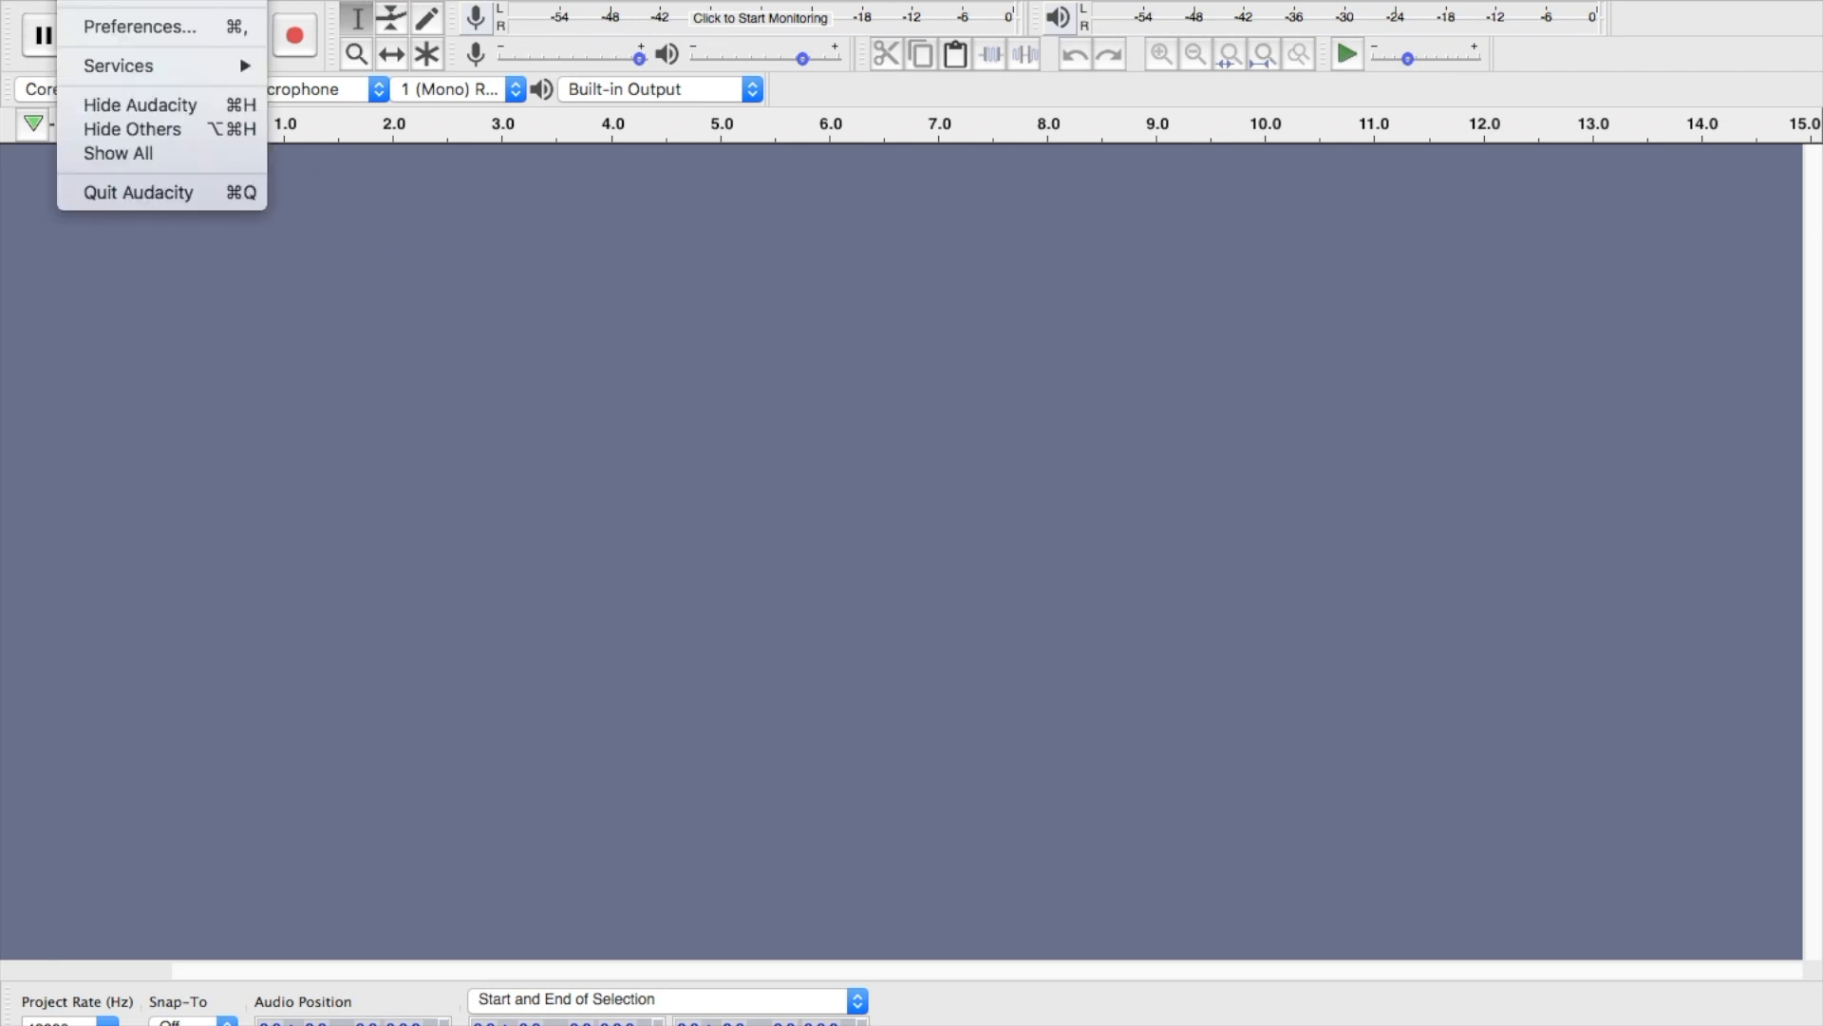
{"action": "left_click", "coordinate": [131, 26]}
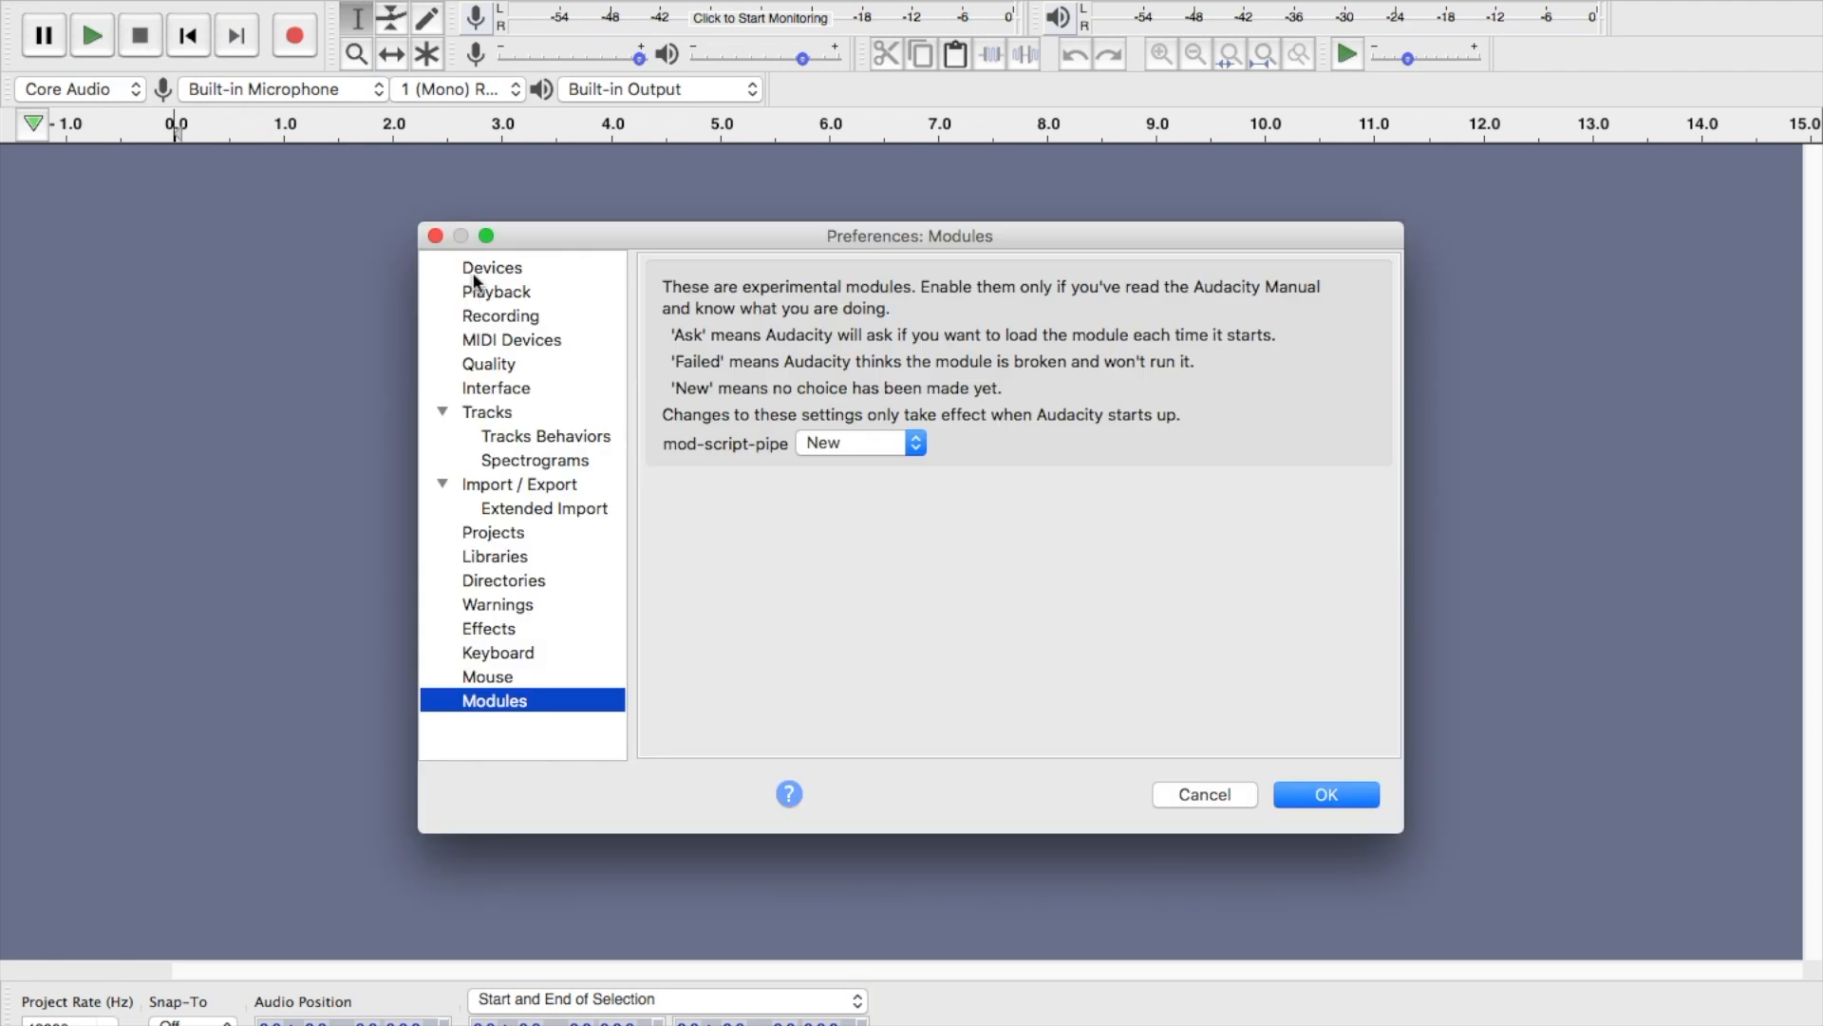
{"action": "left_click", "coordinate": [474, 273]}
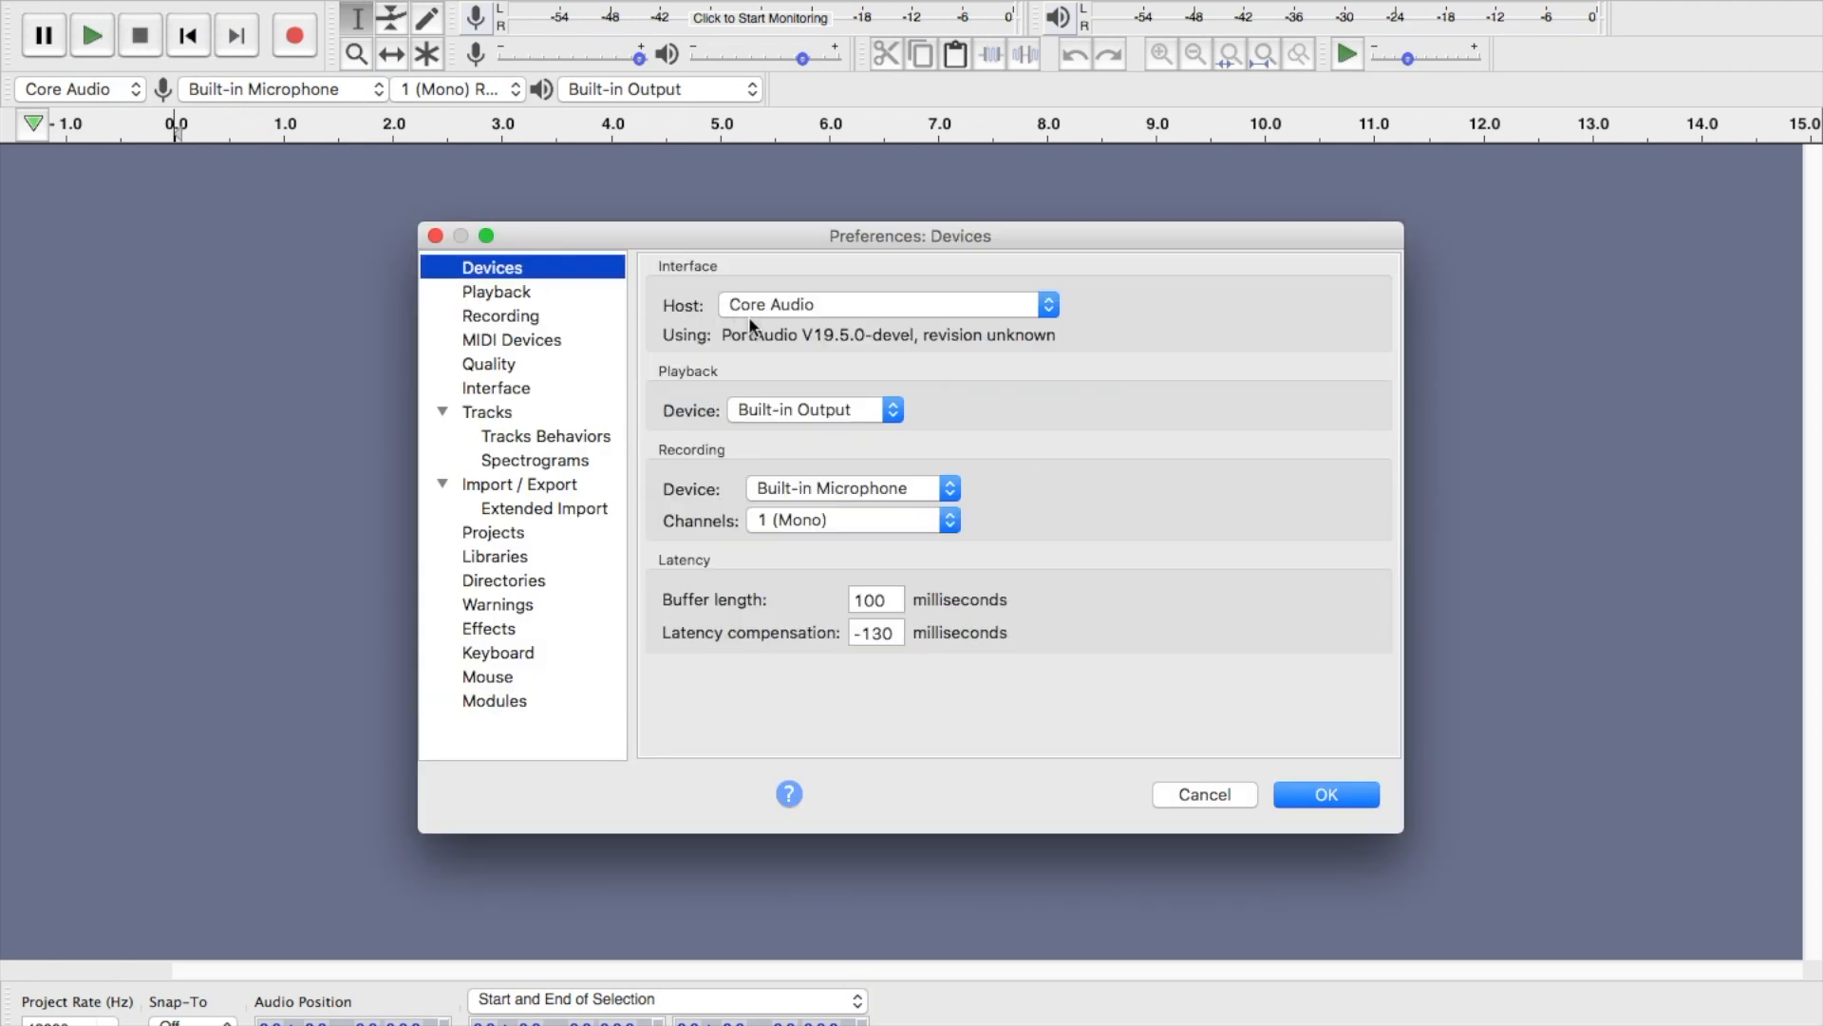
{"action": "left_click", "coordinate": [521, 294]}
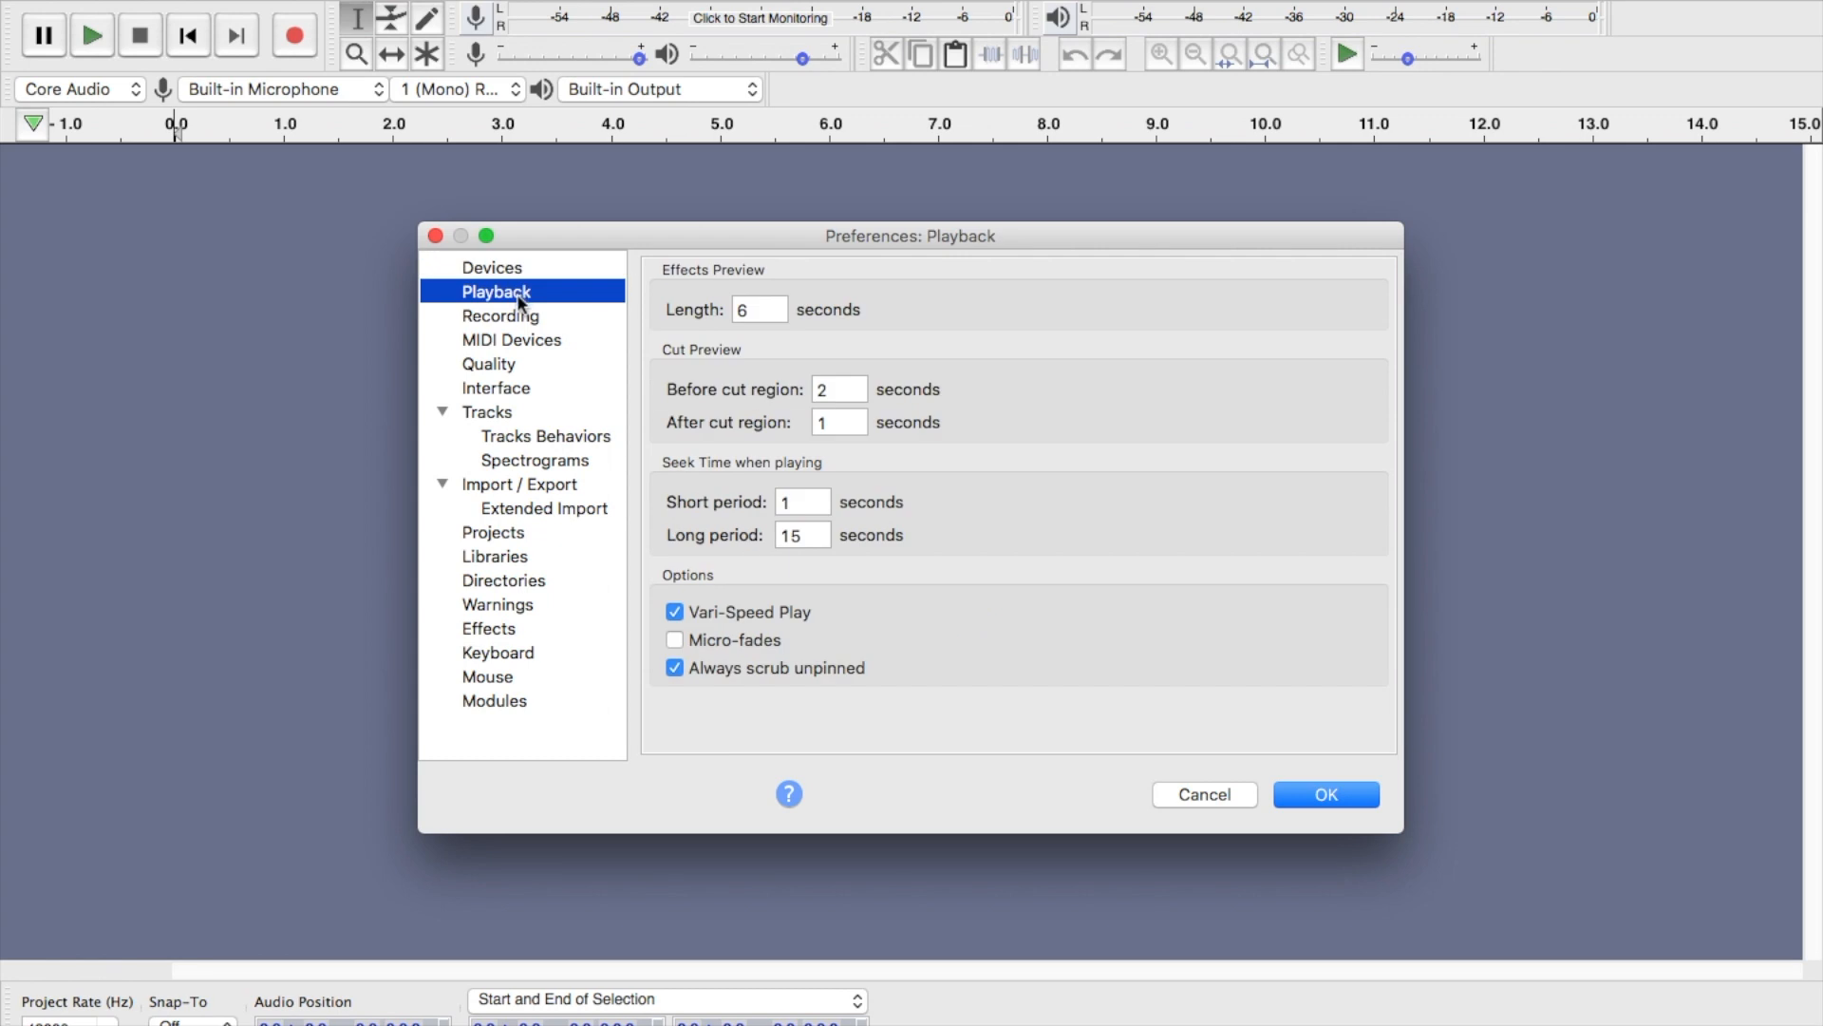
{"action": "left_click", "coordinate": [524, 318]}
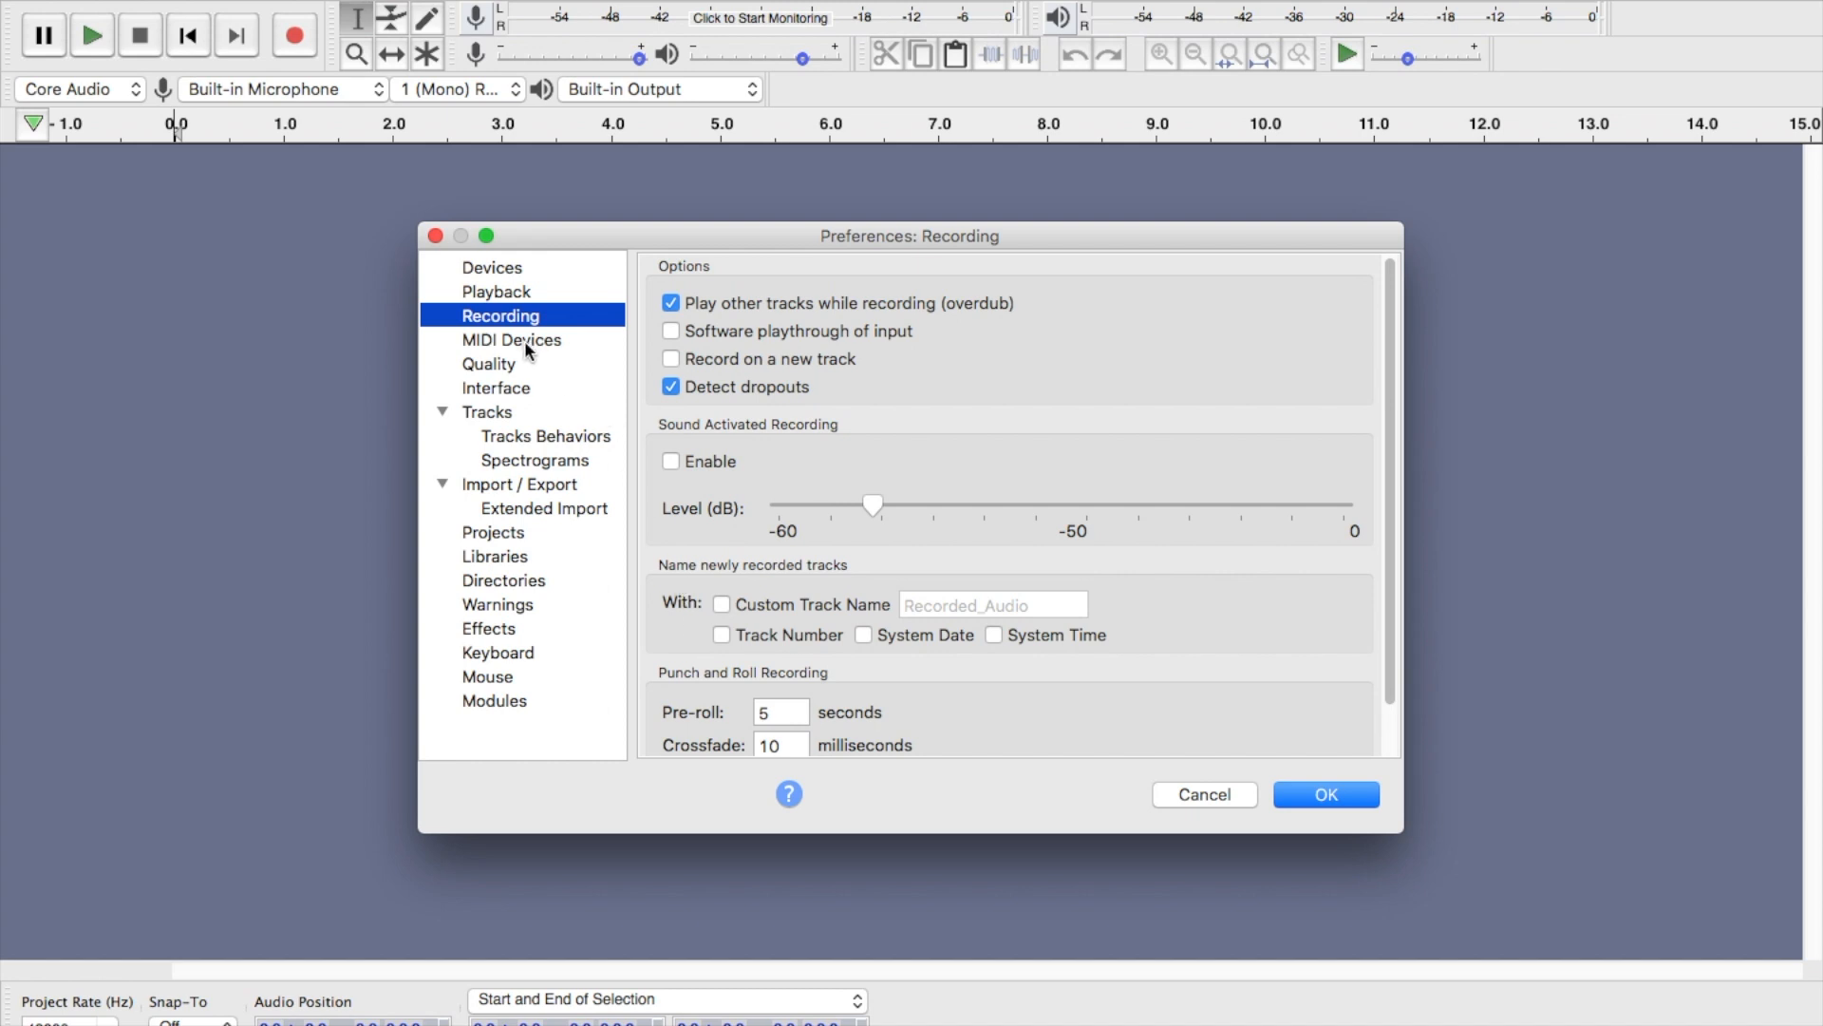
{"action": "left_click", "coordinate": [527, 350]}
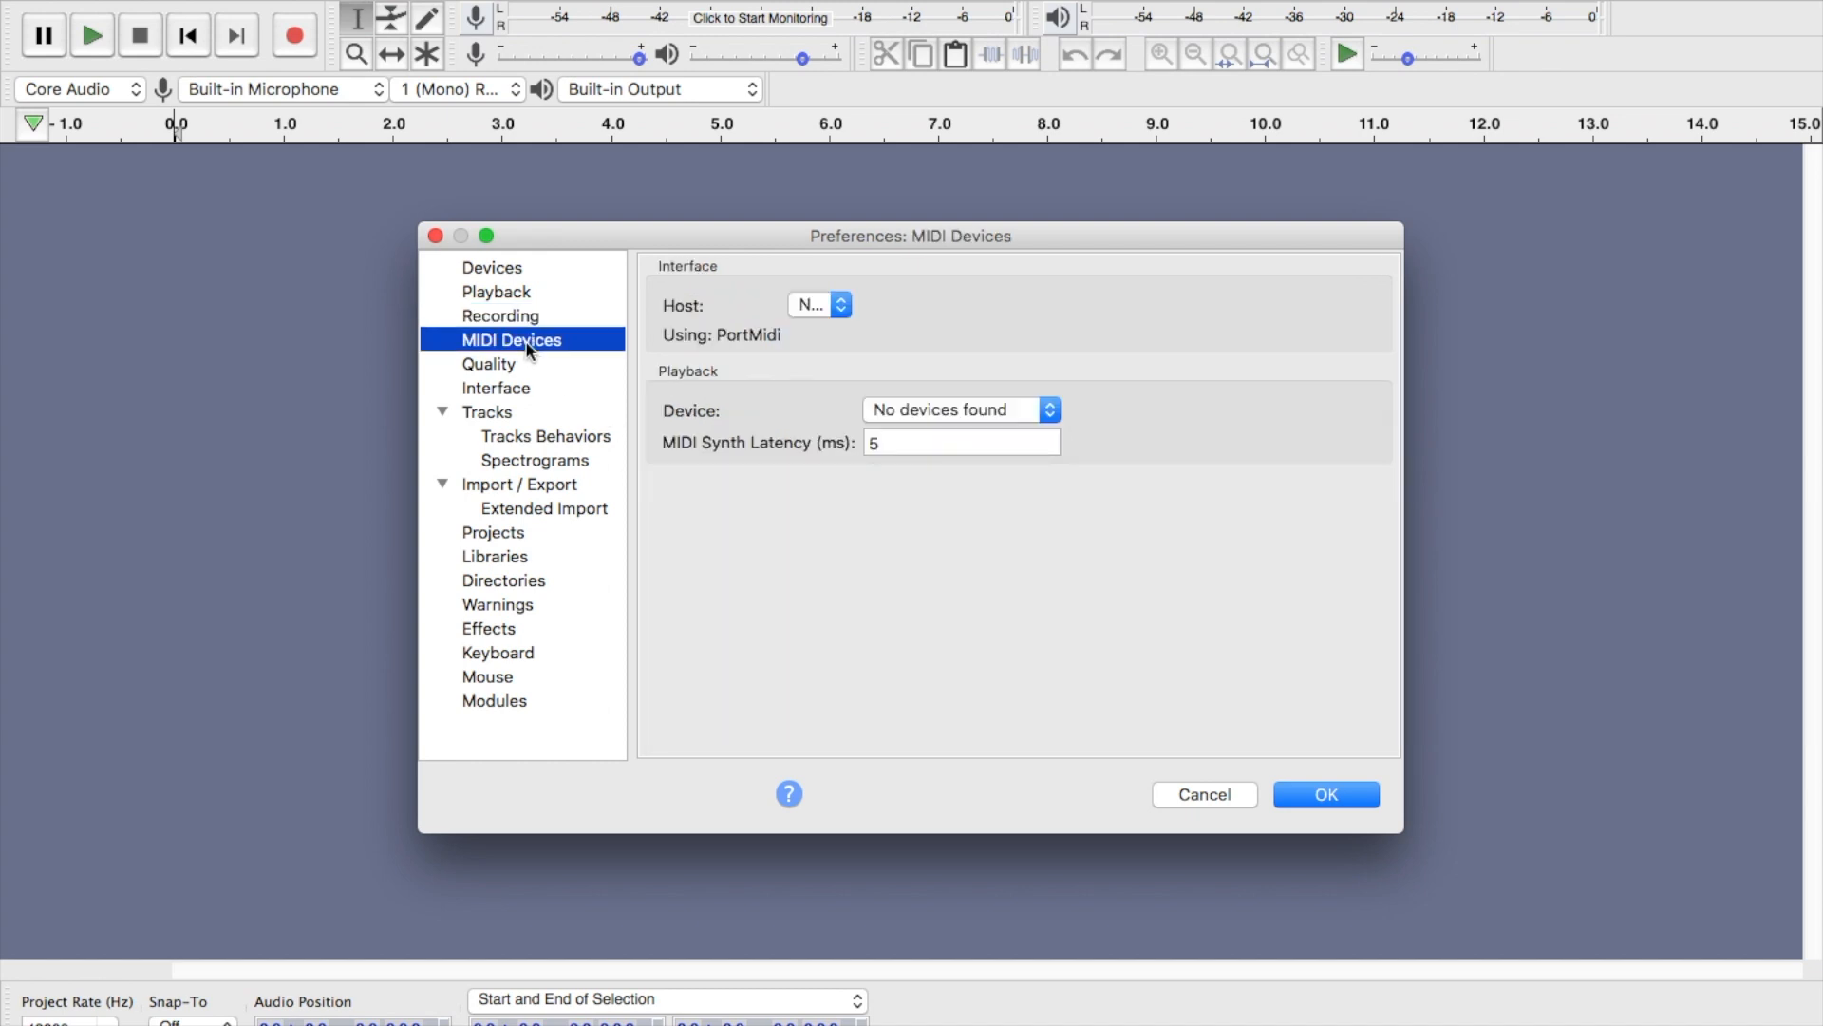
- In the Quality preferences, set the default sample rate to 48000 Hz and the default sample format to 24-bit
{"action": "left_click", "coordinate": [521, 366]}
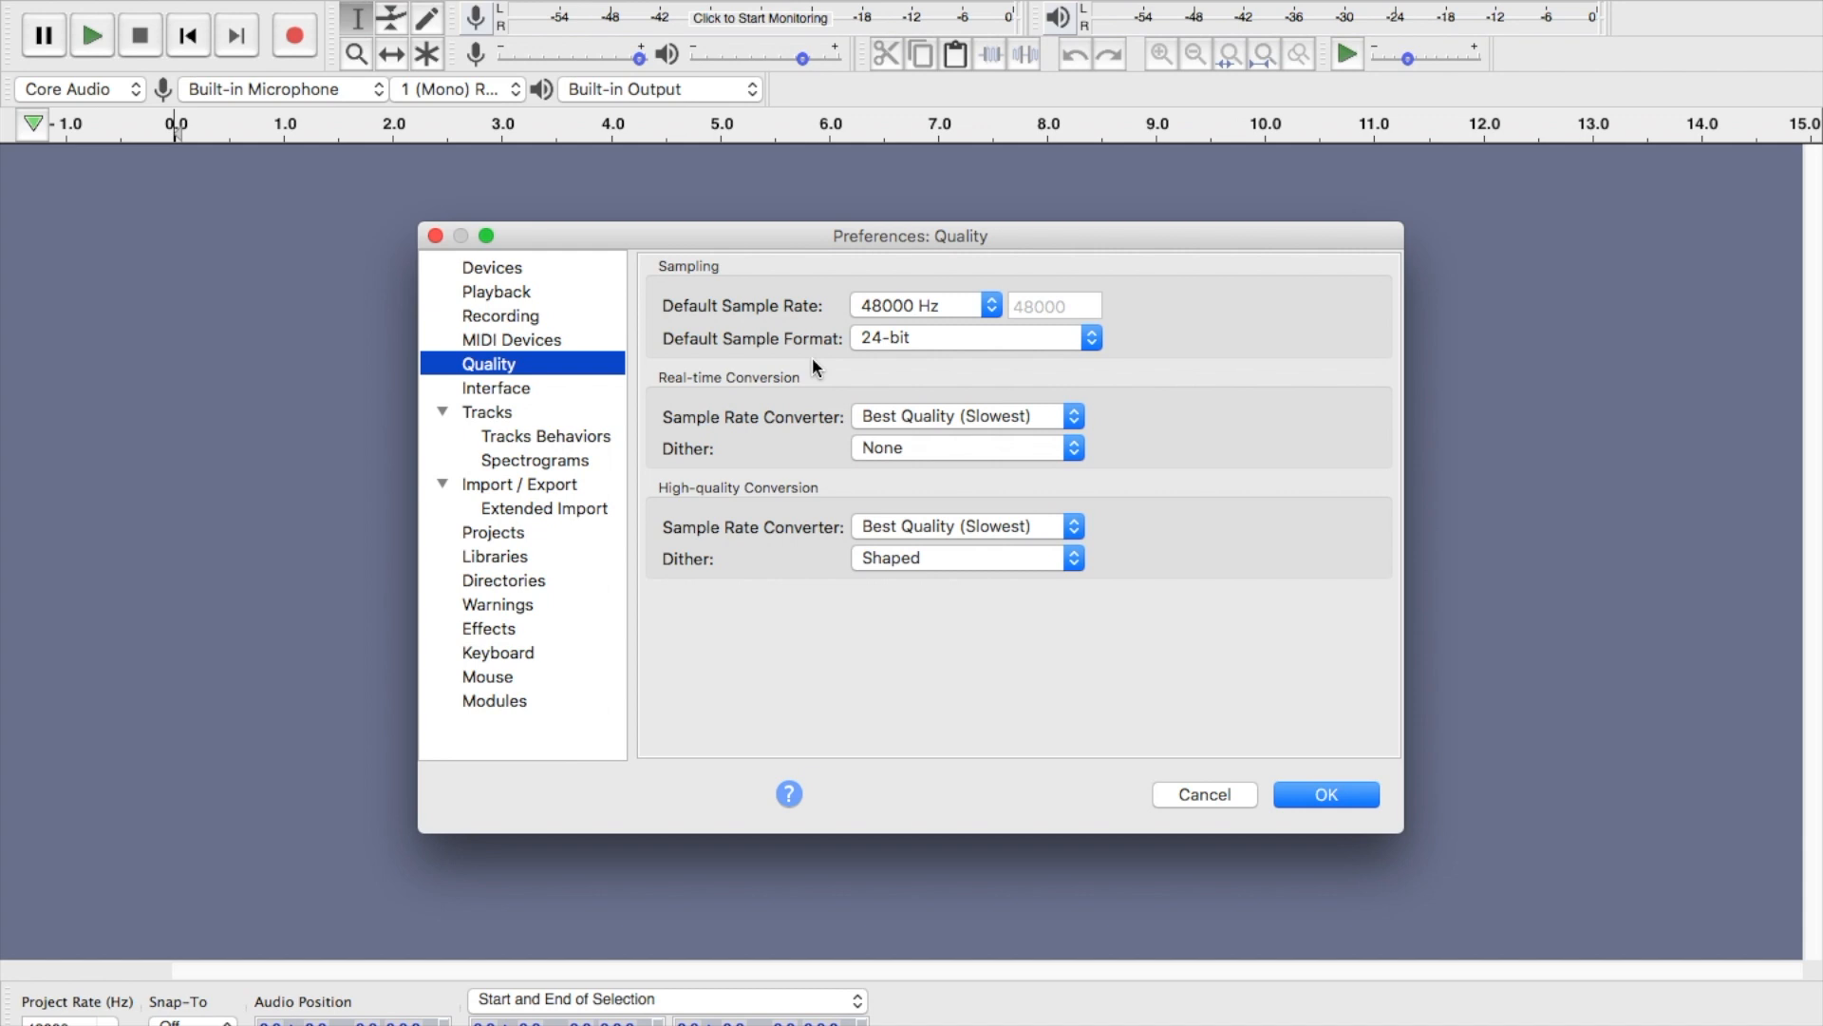
{"action": "left_click", "coordinate": [910, 302]}
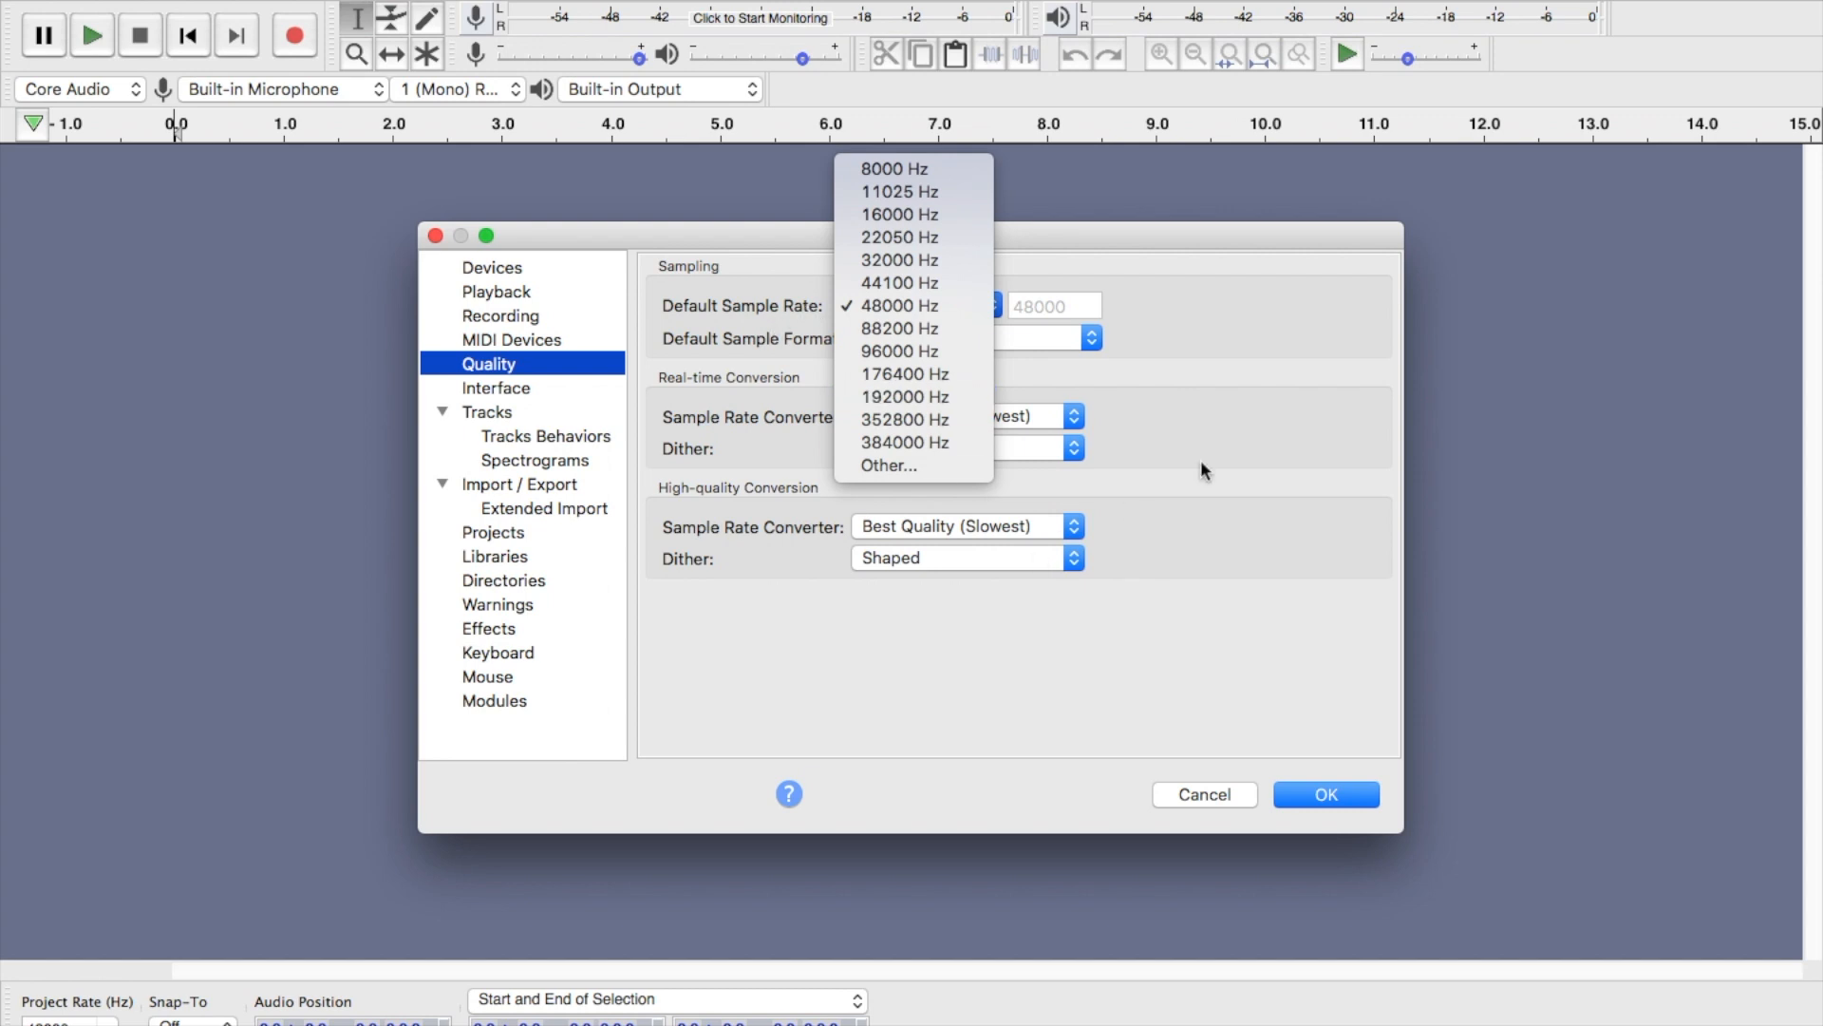
{"action": "left_click", "coordinate": [896, 309]}
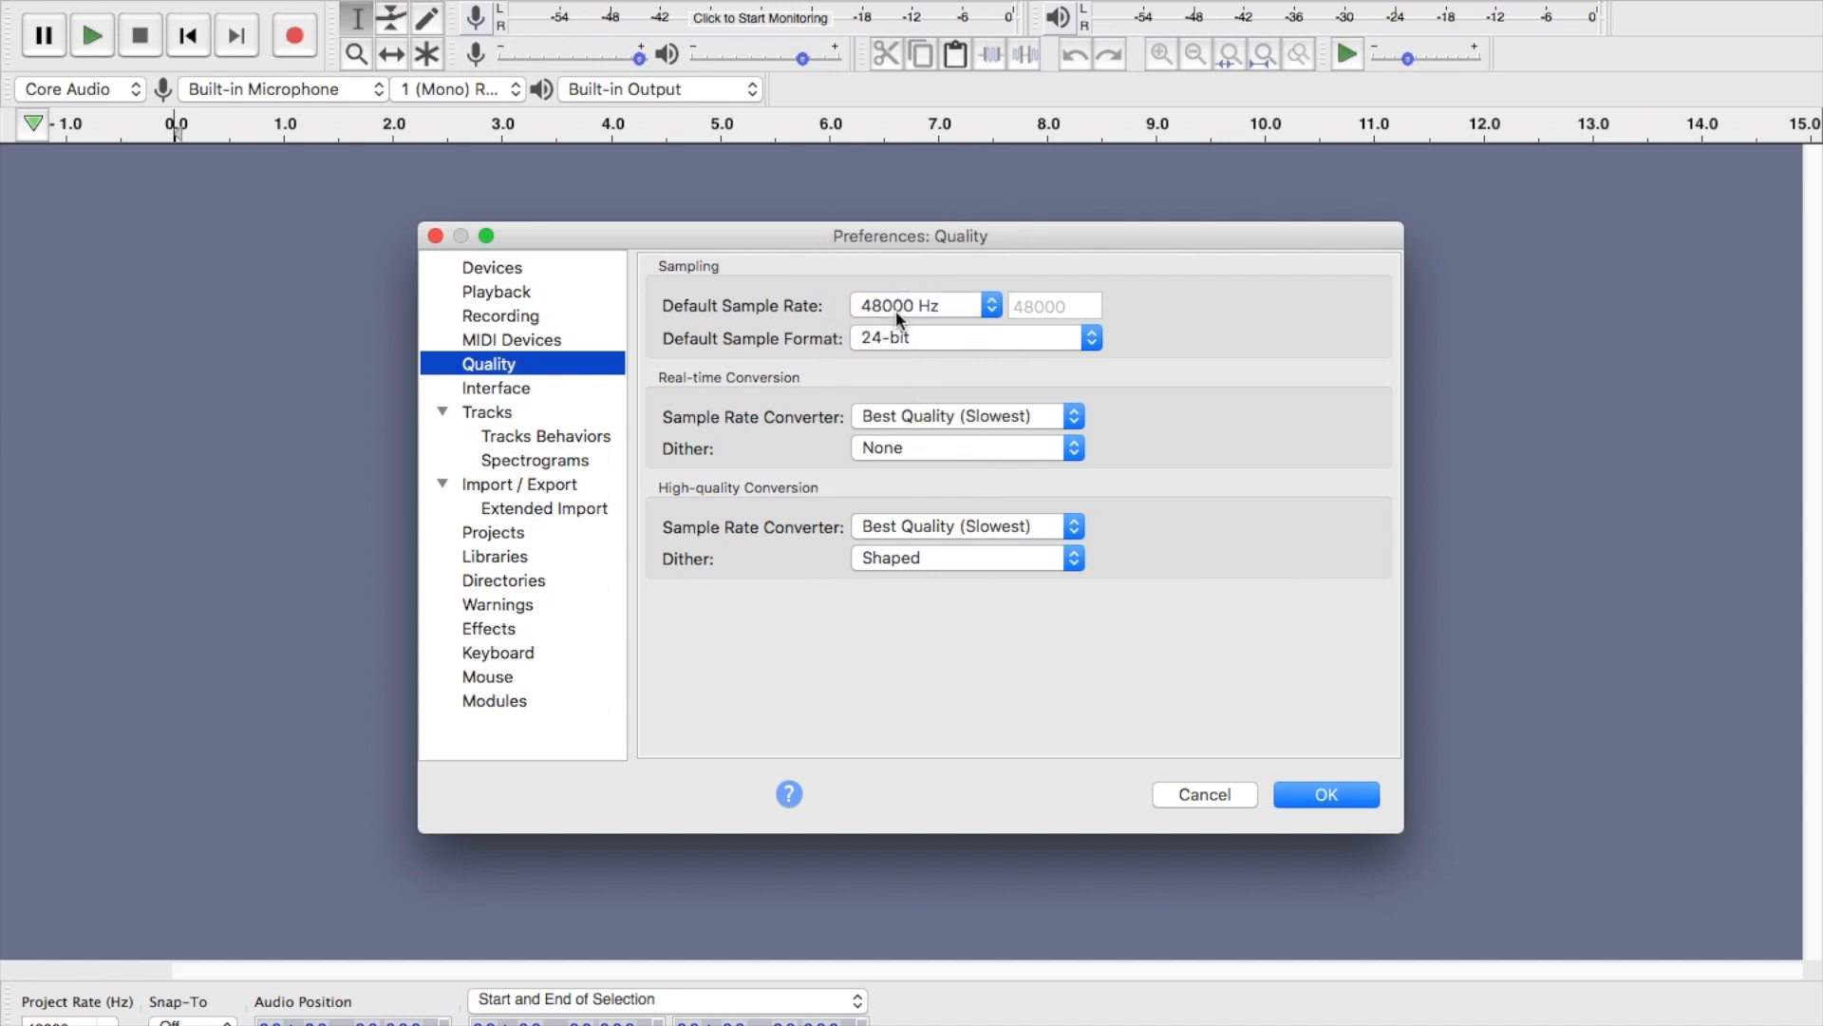
{"action": "left_click", "coordinate": [915, 343]}
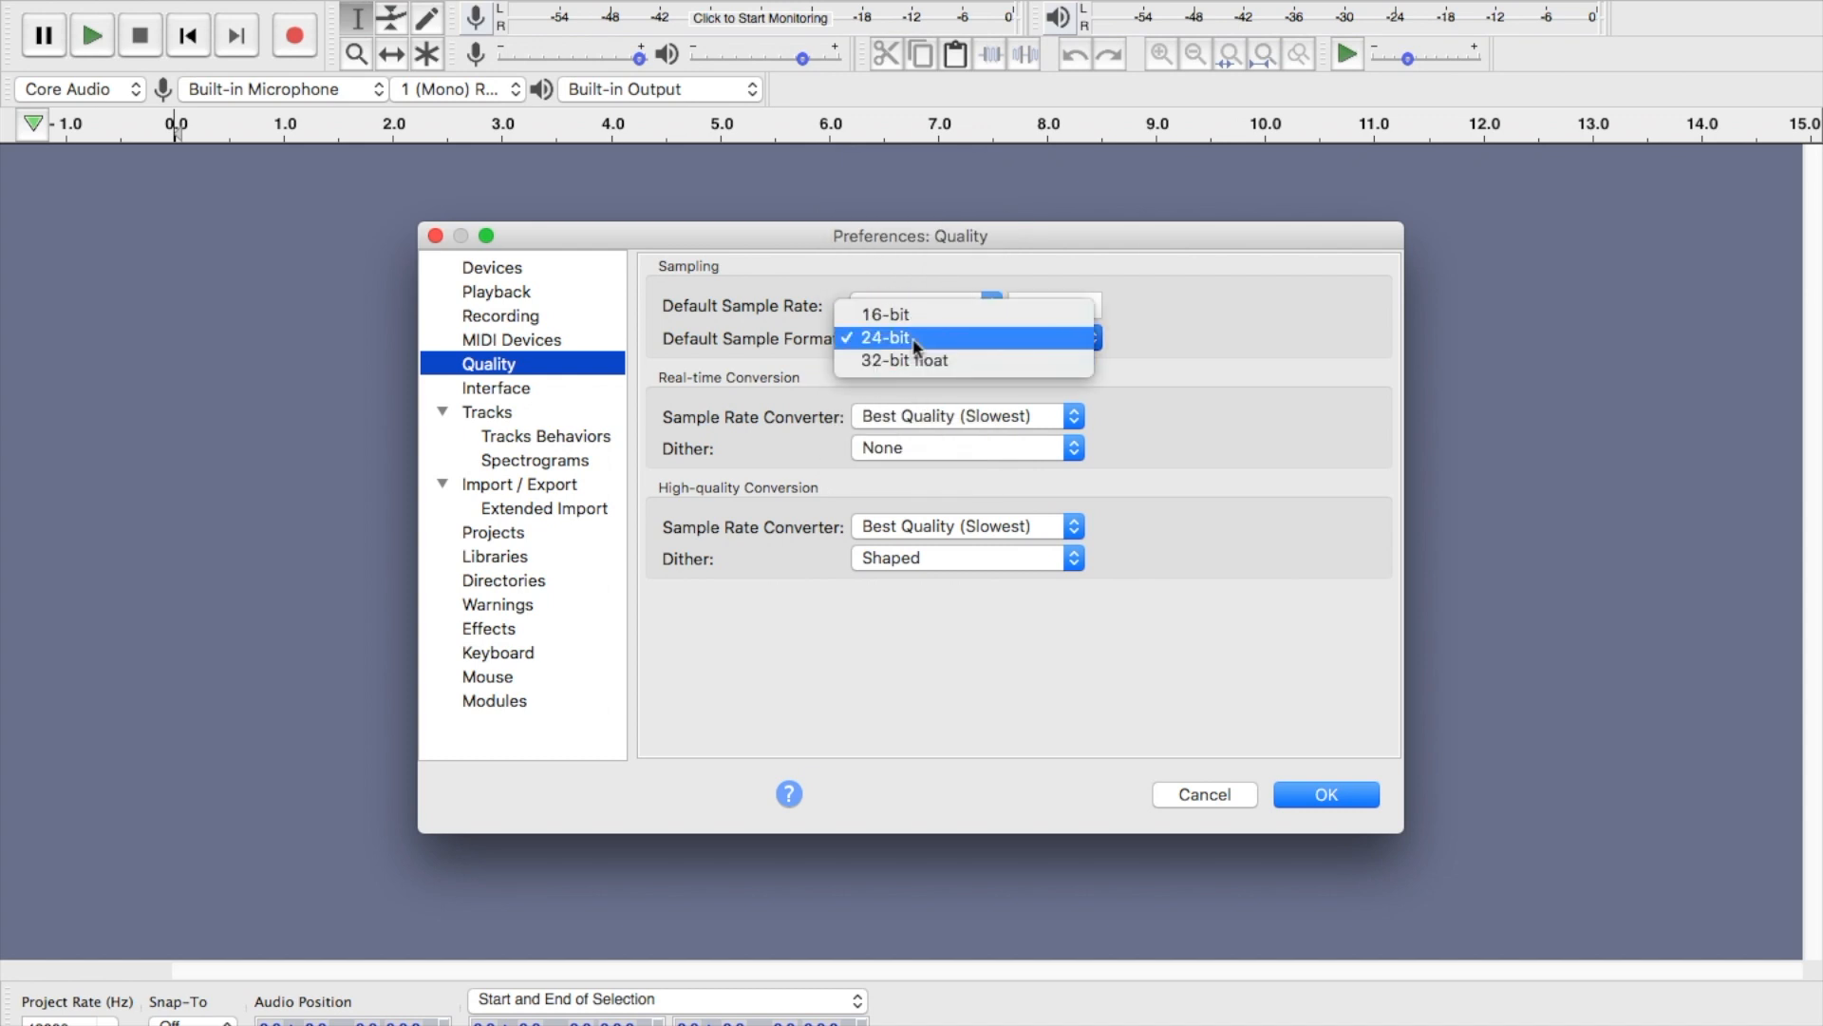
{"action": "left_click", "coordinate": [916, 346]}
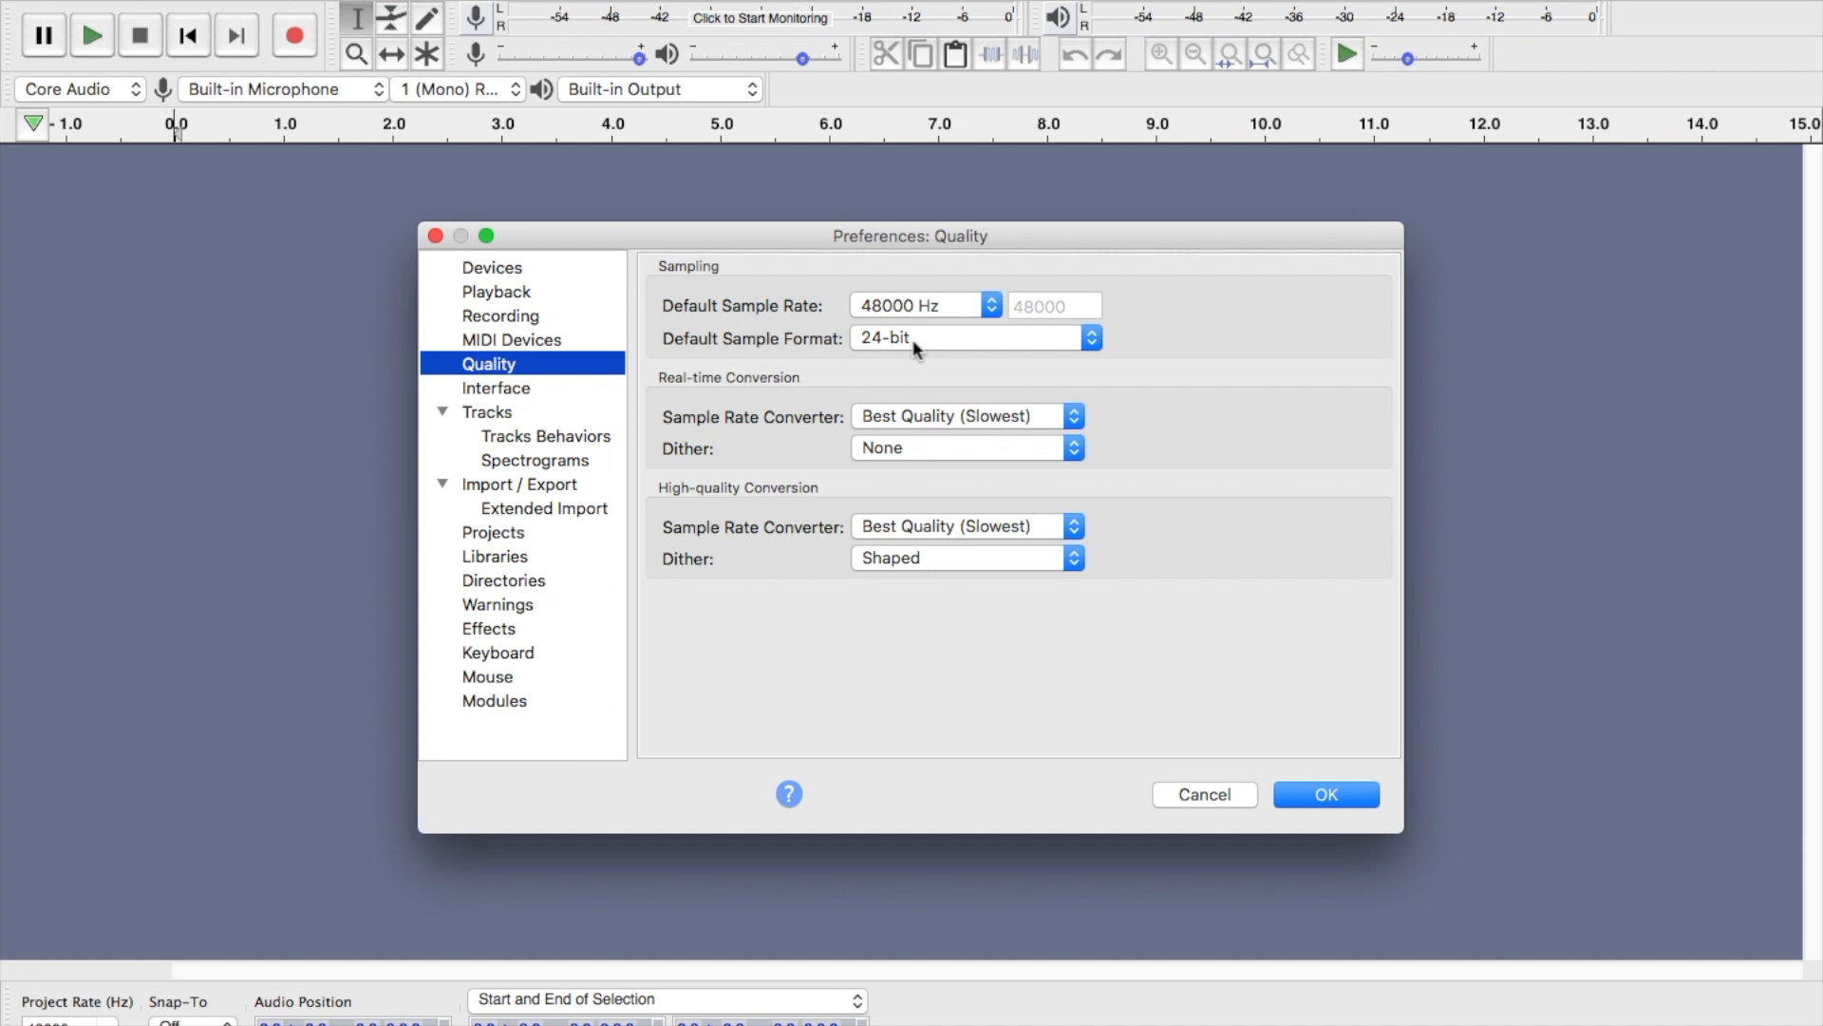
- Set both the real-time and high-quality sample rate converters to Best Quality (Slowest), with high-quality dither set to None
{"action": "left_click", "coordinate": [937, 412]}
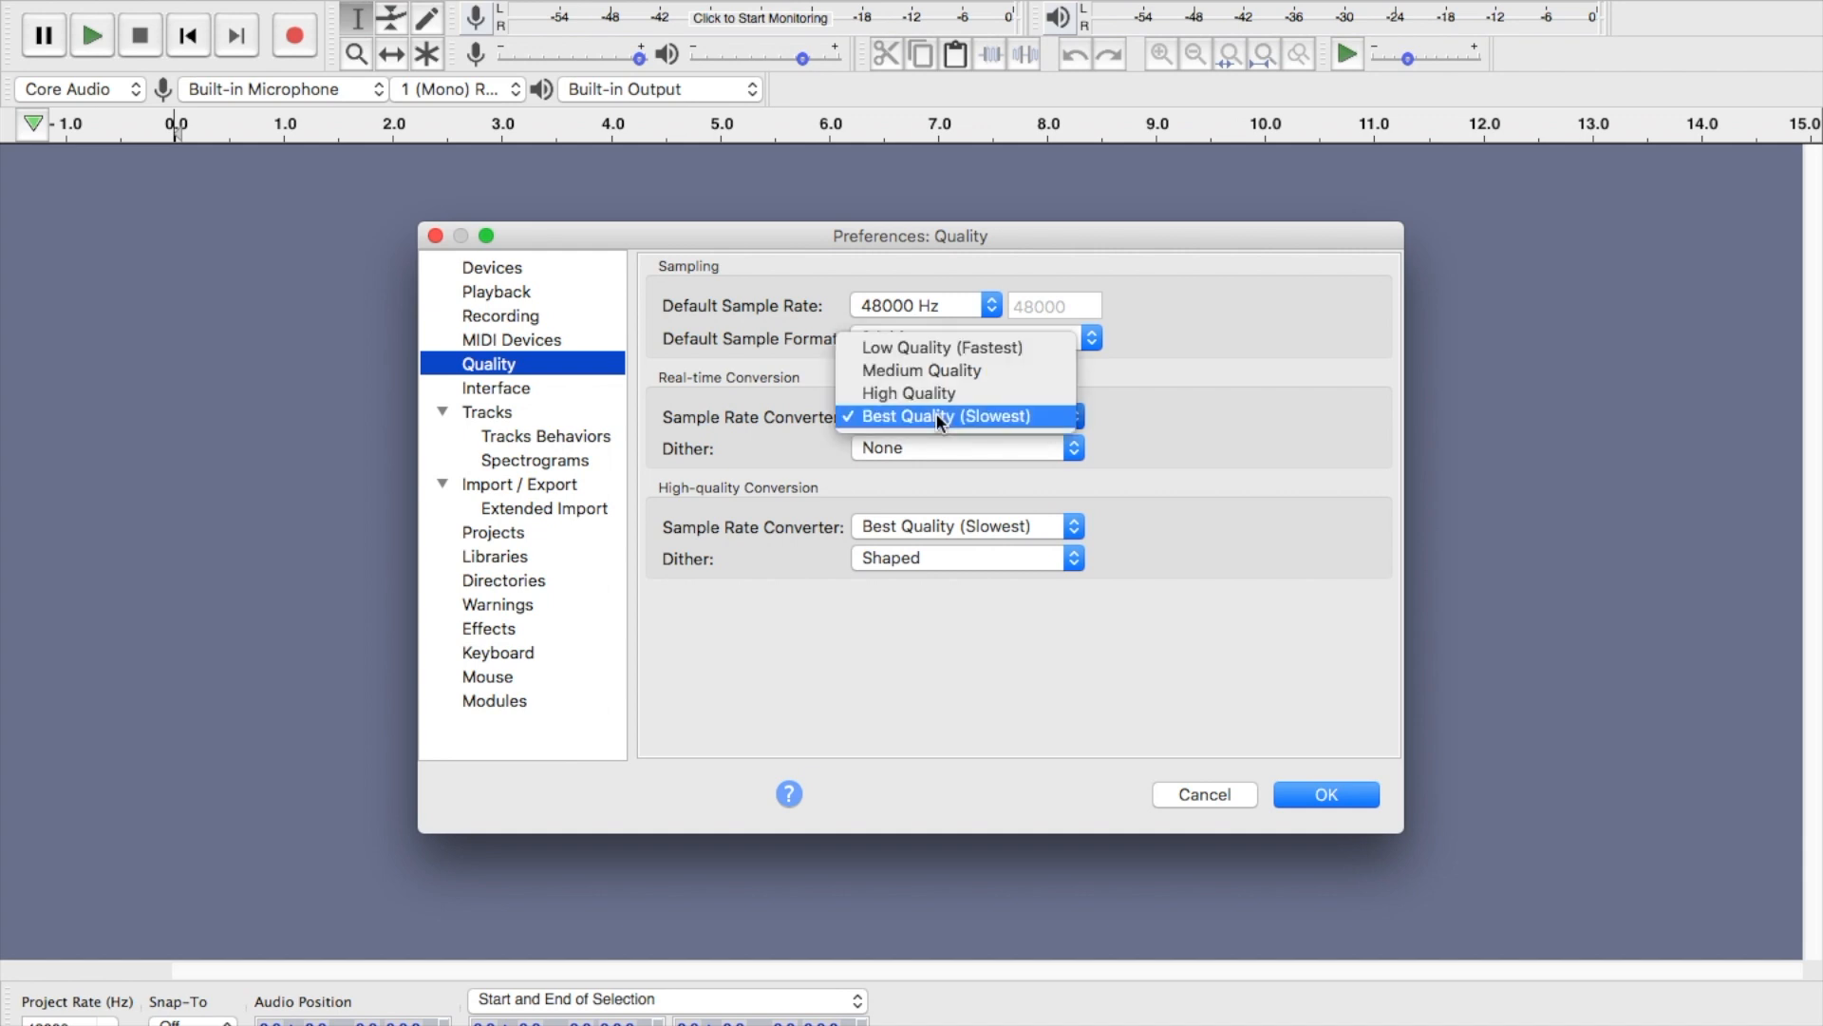
{"action": "left_click", "coordinate": [935, 416]}
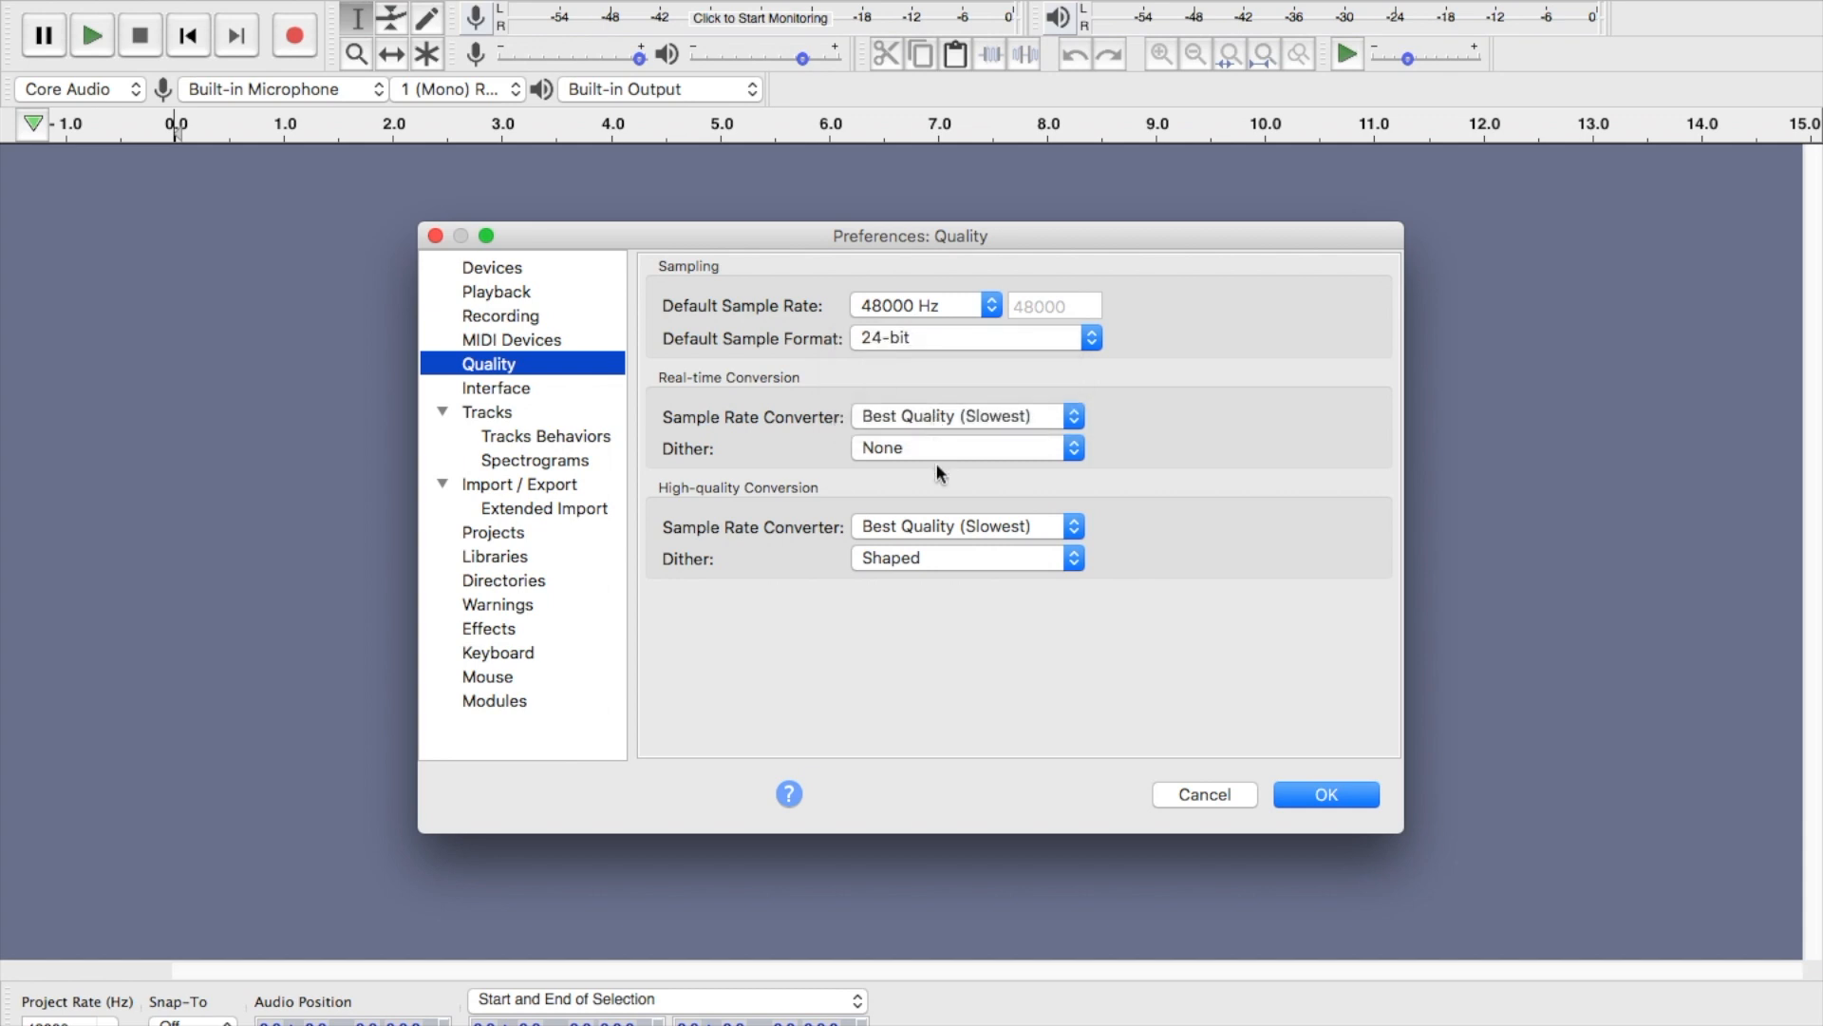
{"action": "left_click", "coordinate": [946, 528]}
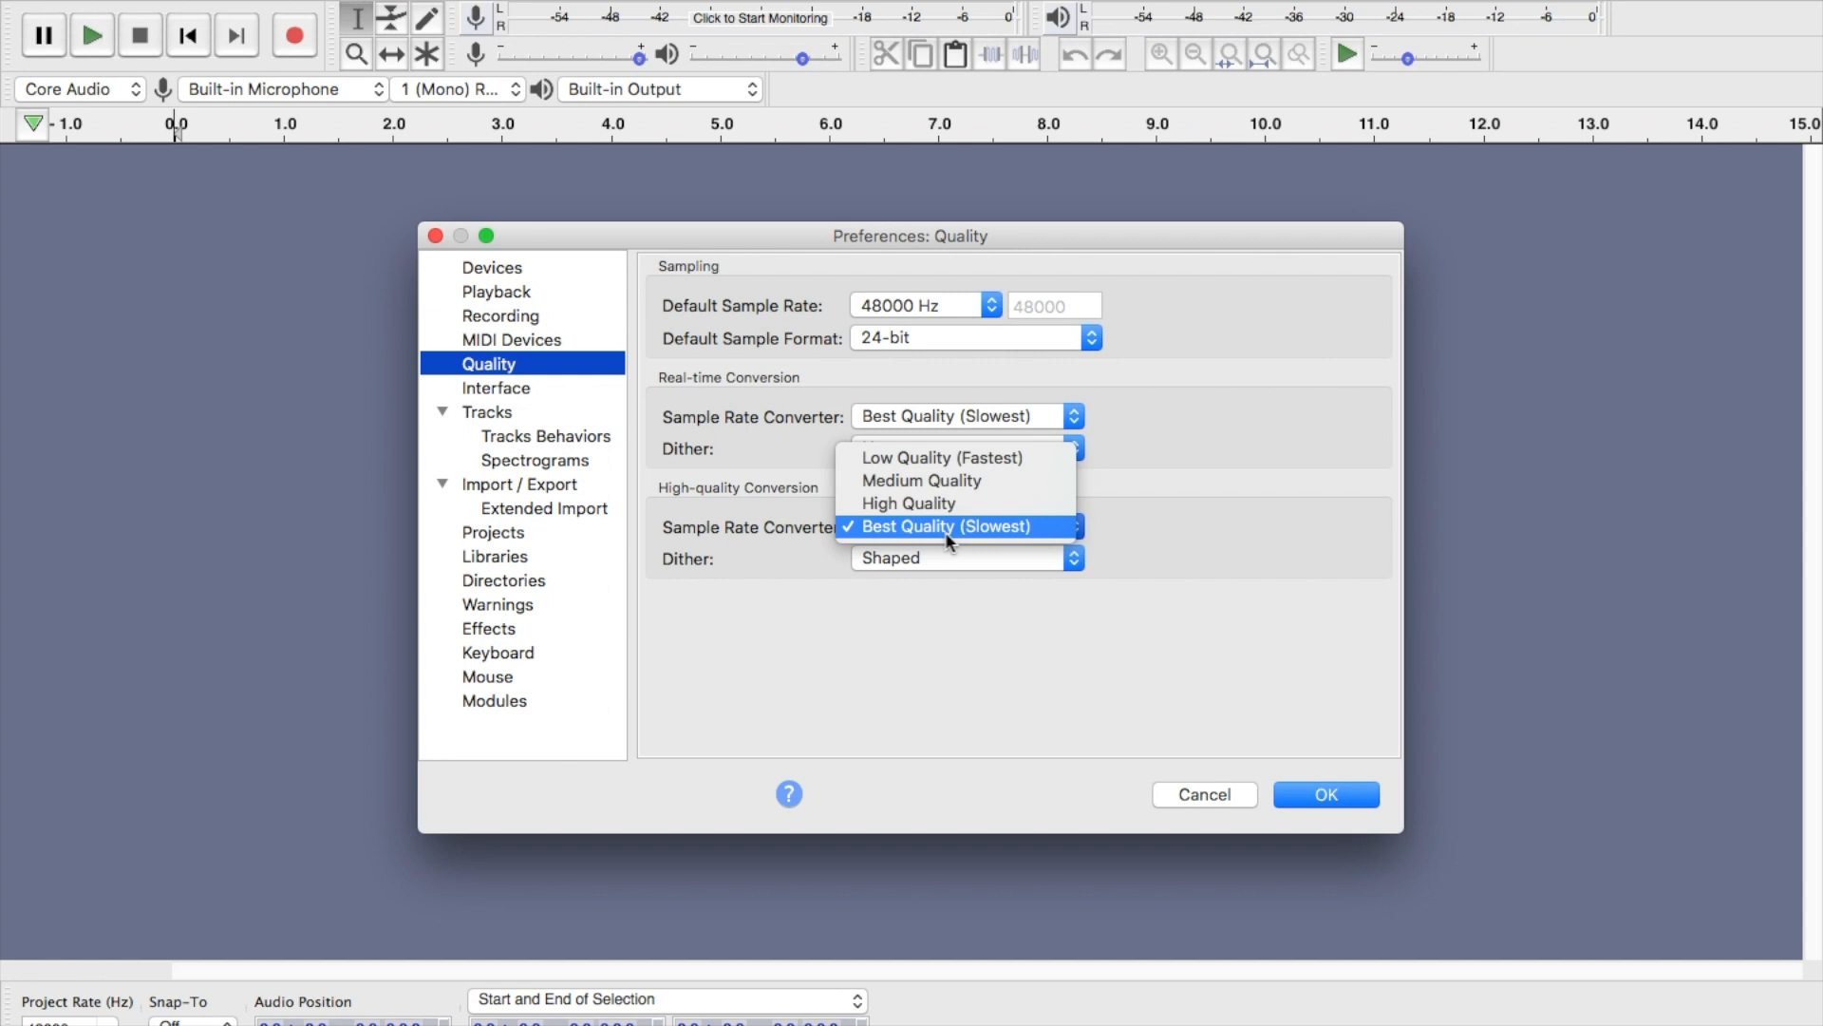
{"action": "left_click", "coordinate": [947, 532]}
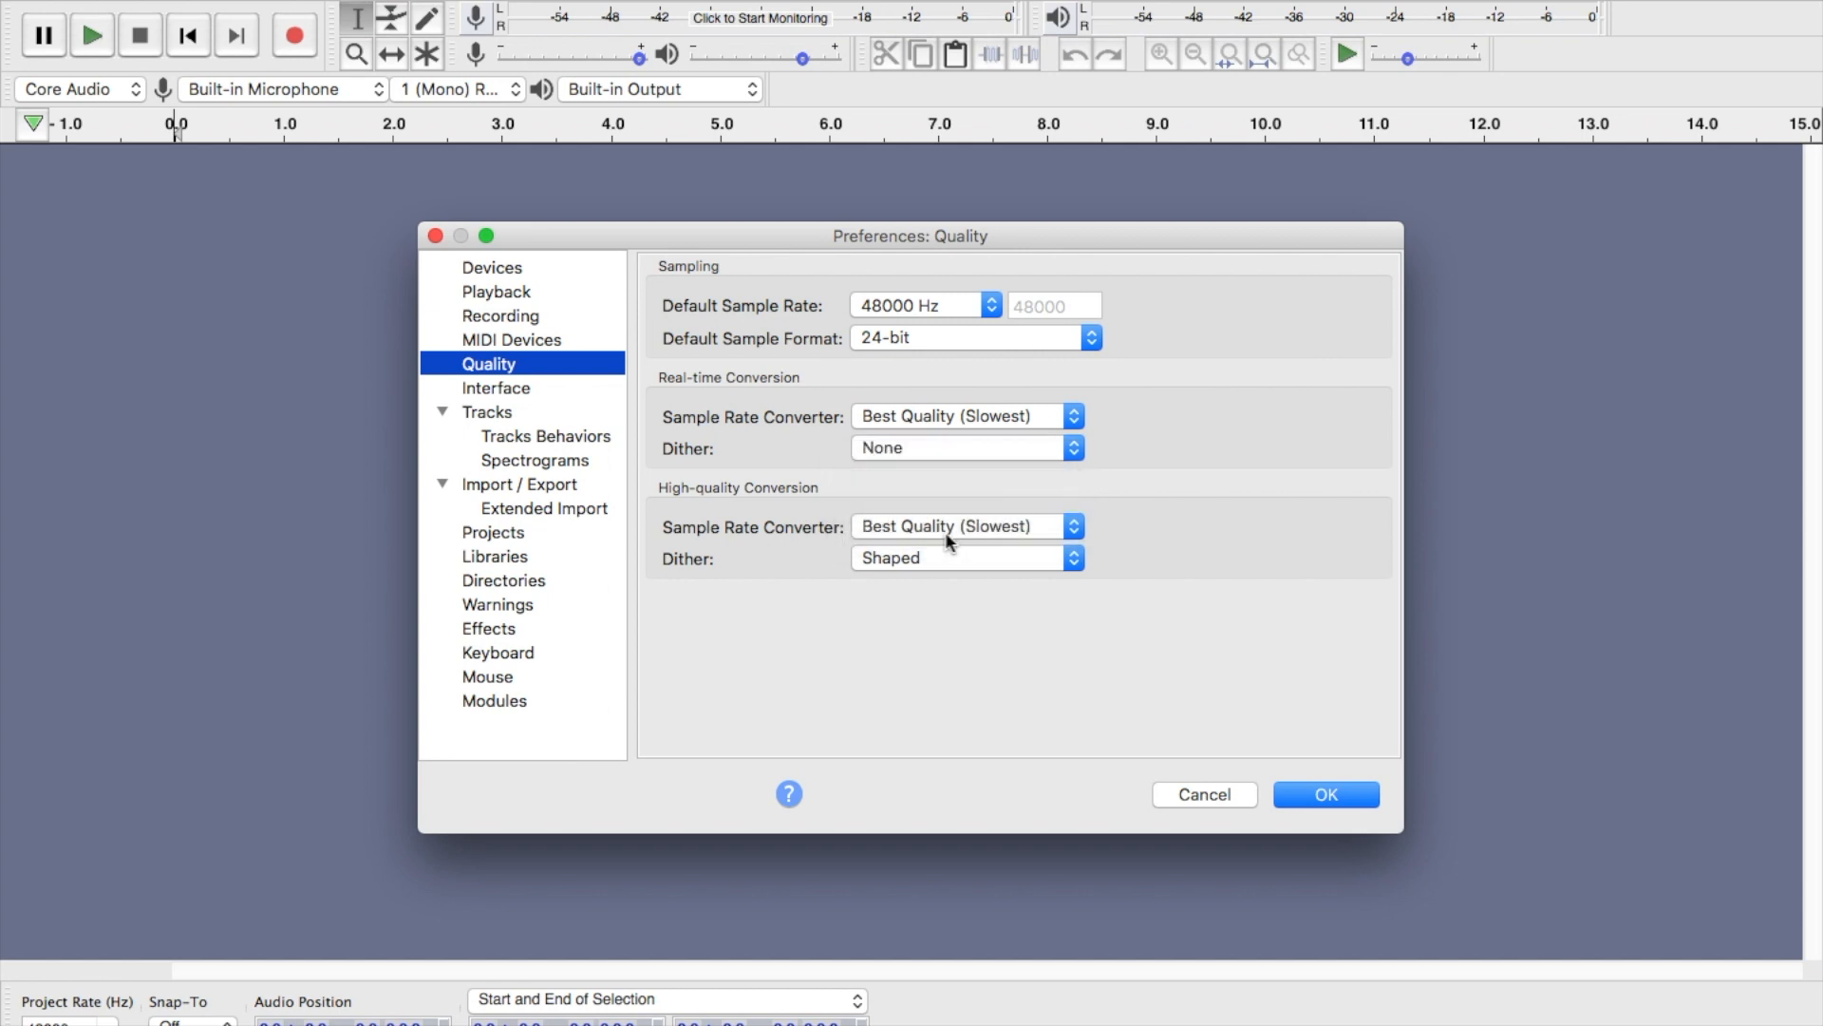
{"action": "left_click", "coordinate": [904, 558]}
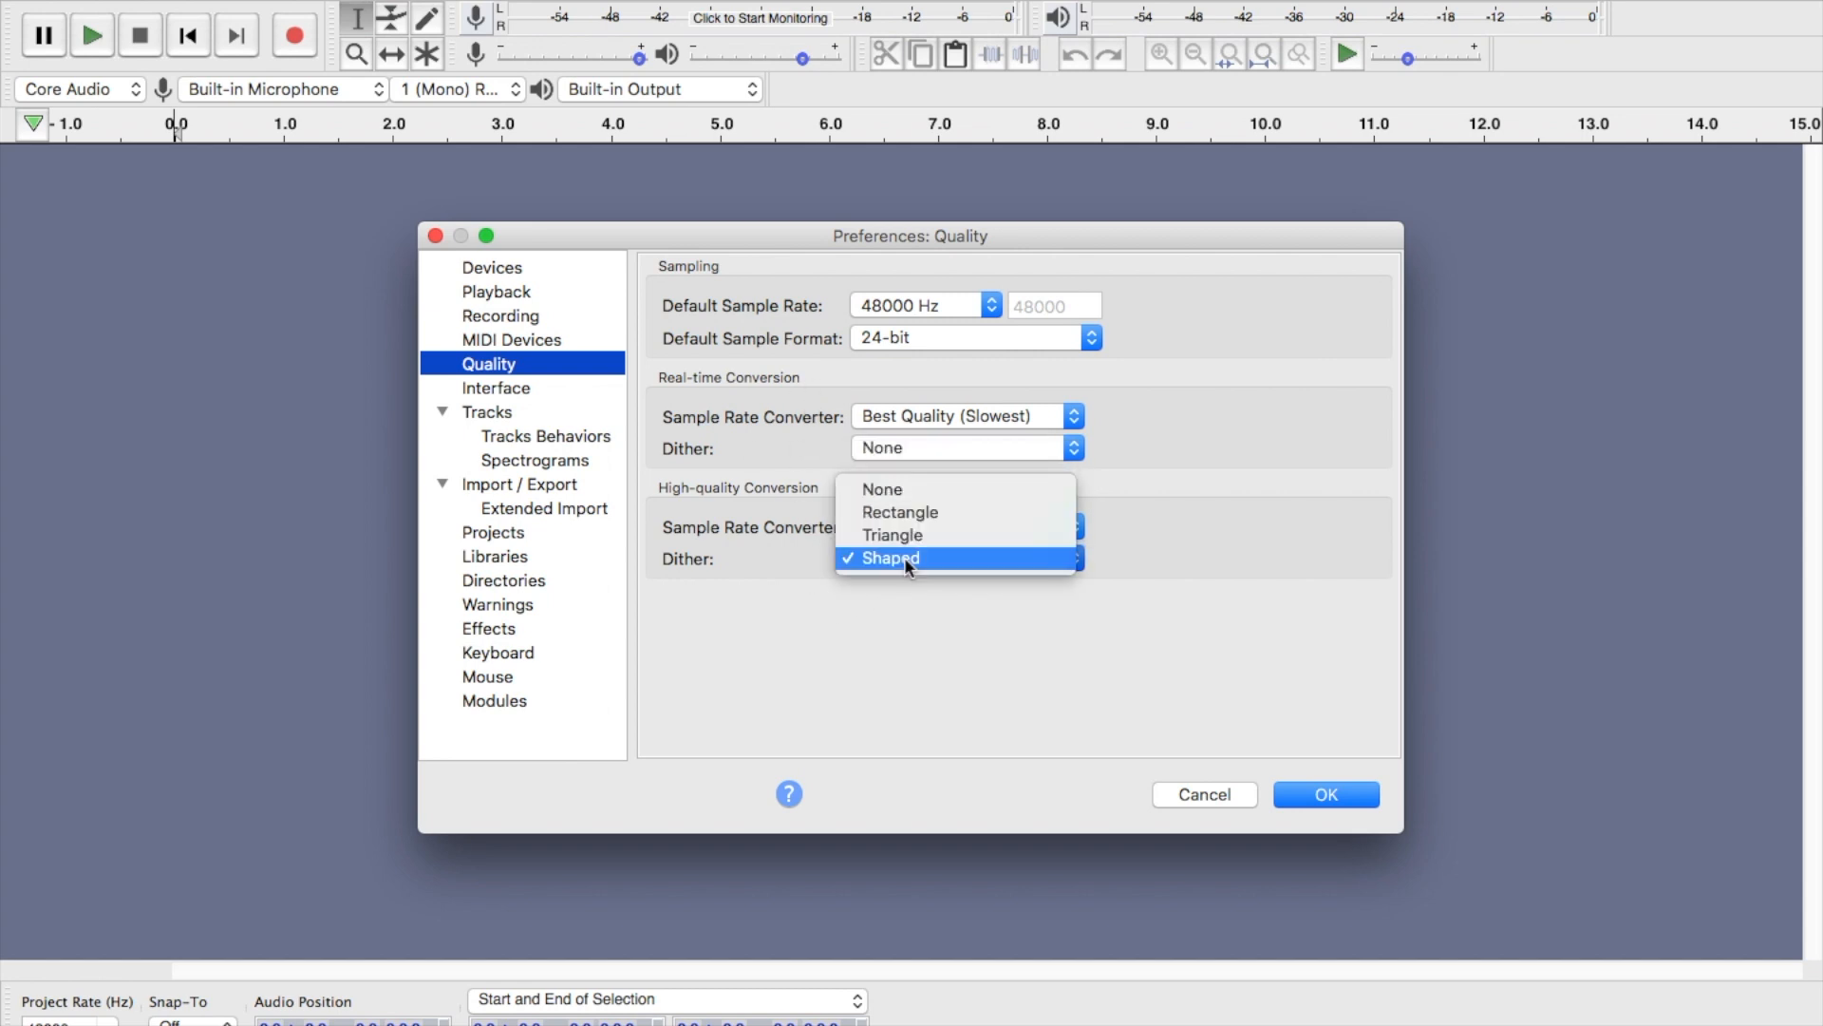
{"action": "left_click", "coordinate": [896, 488]}
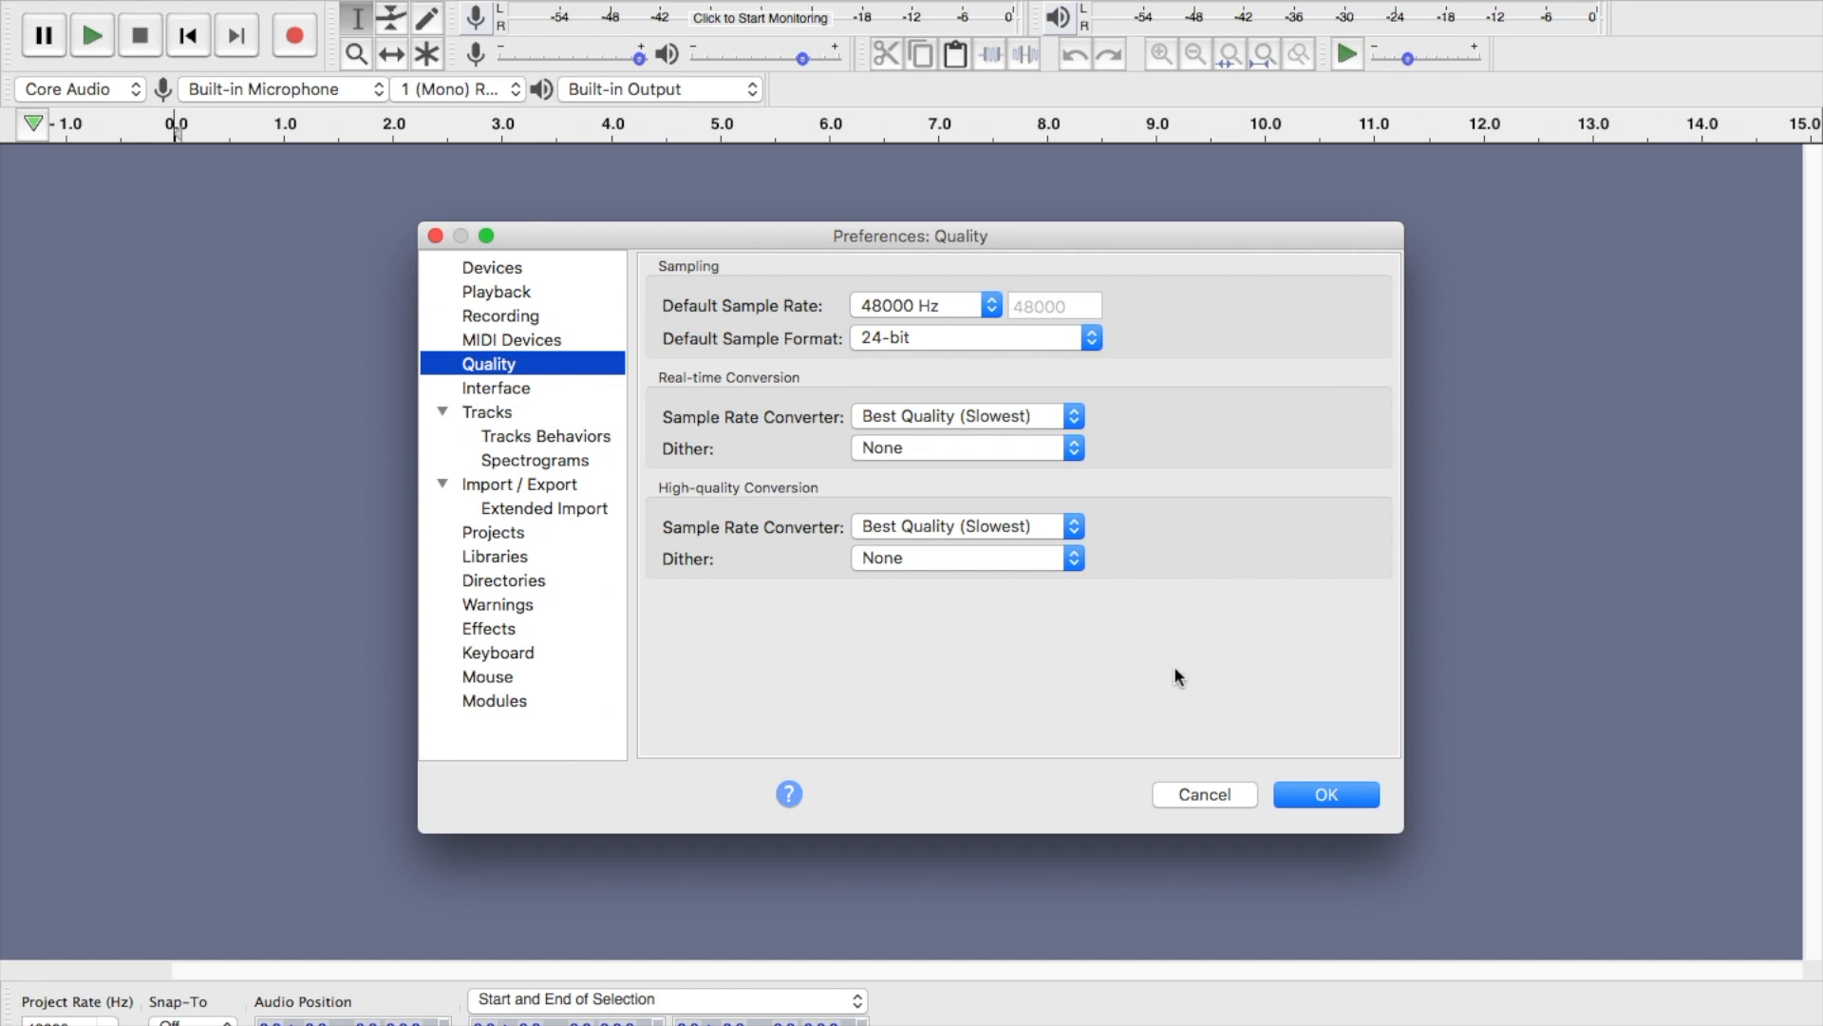
- Review the remaining preference categories from Interface through Modules, and apply the preferences
{"action": "left_click", "coordinate": [492, 392]}
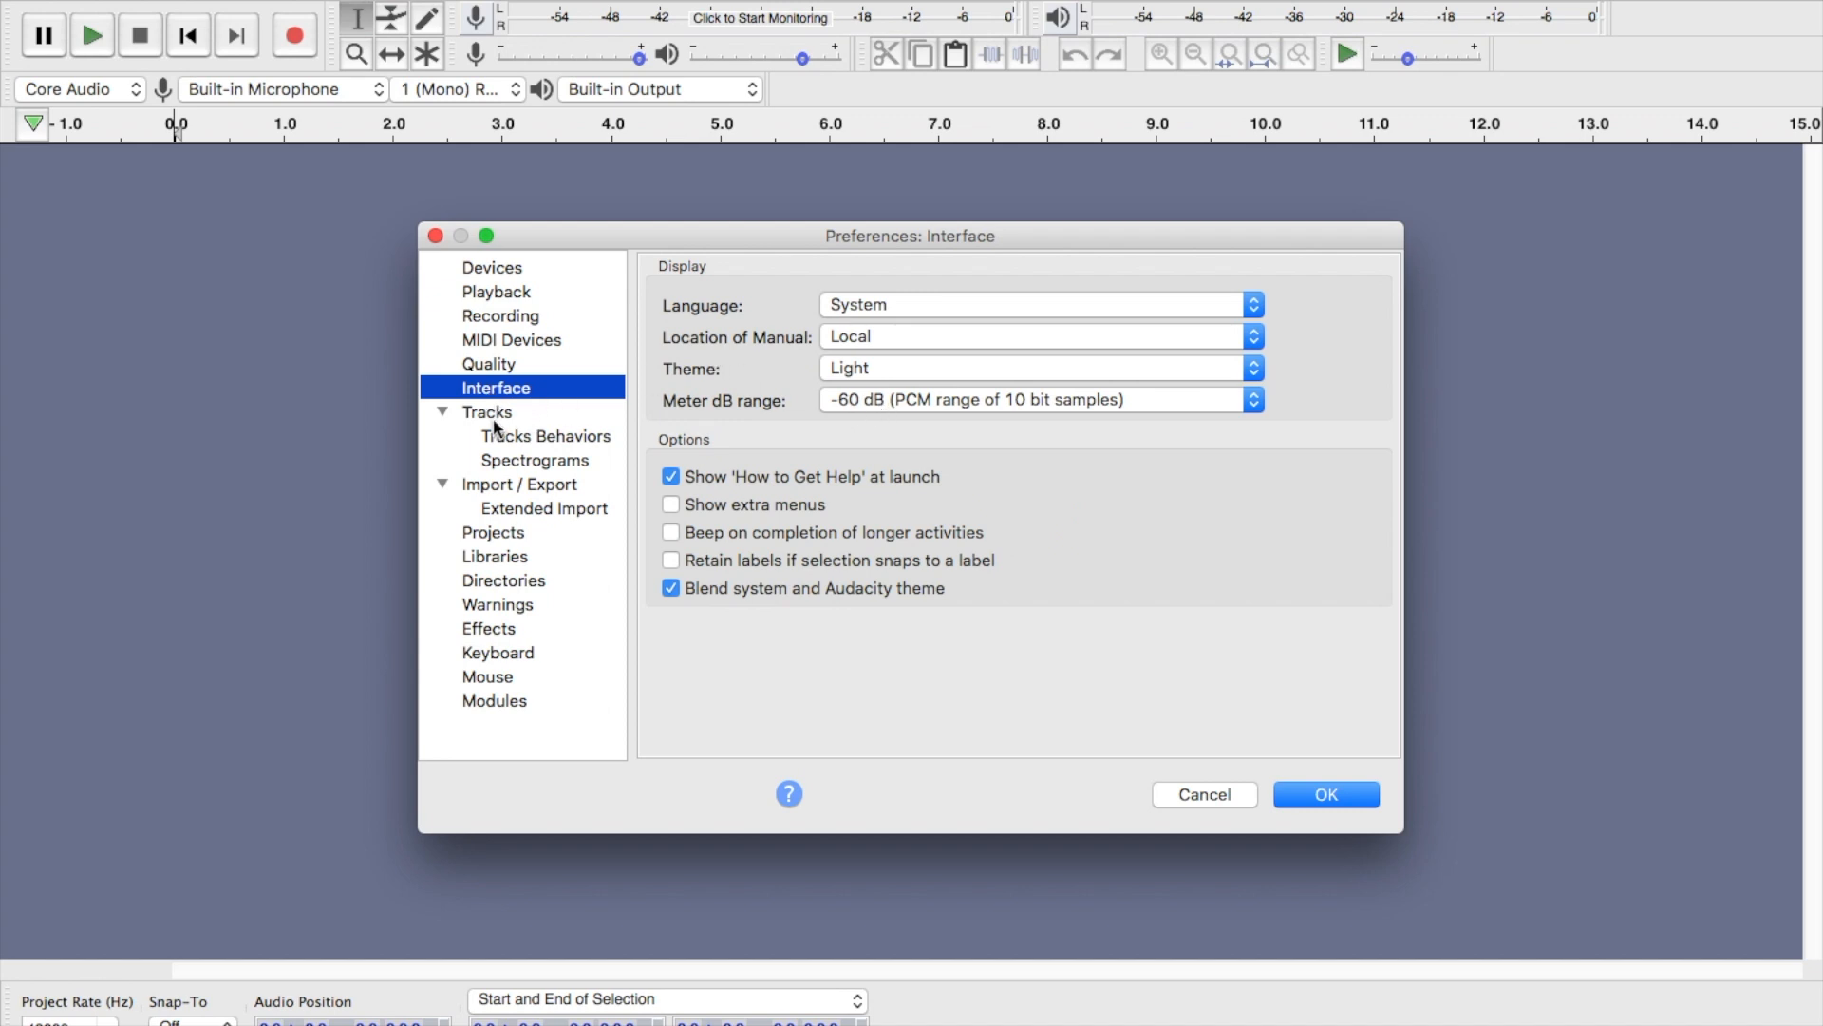
{"action": "left_click", "coordinate": [492, 418]}
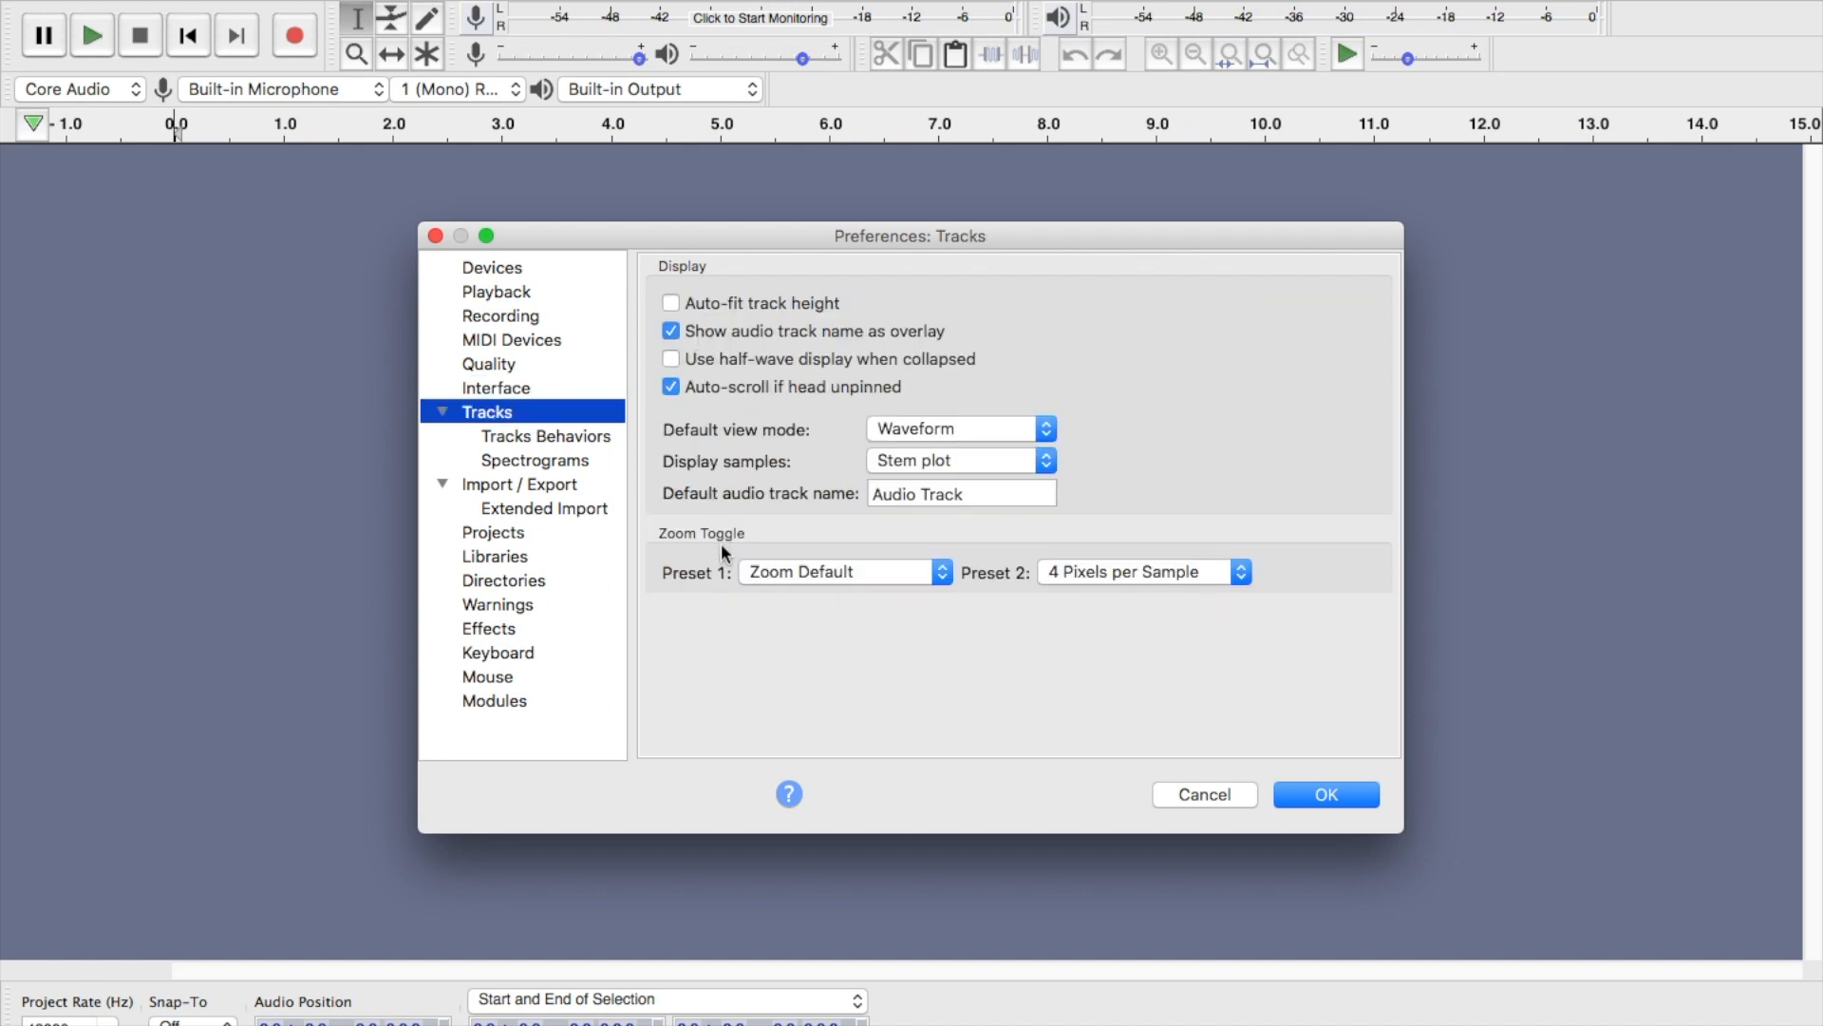
{"action": "left_click", "coordinate": [501, 484]}
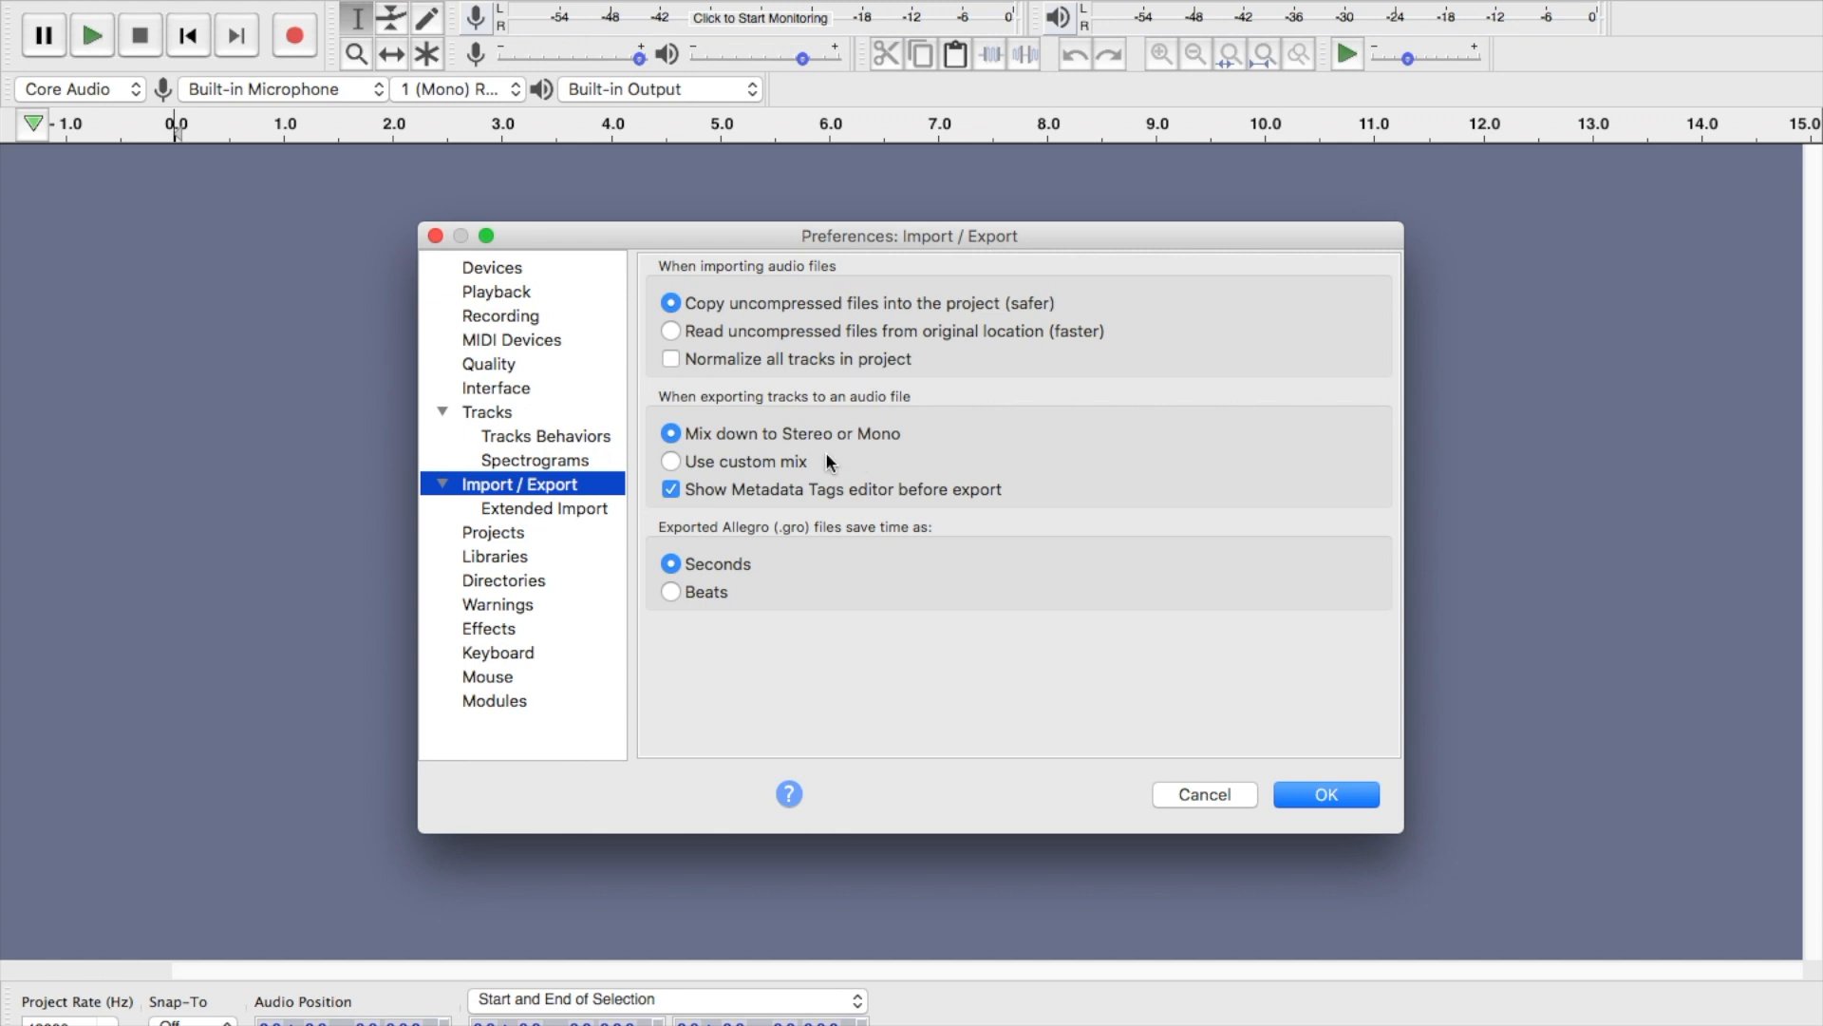
{"action": "left_click", "coordinate": [501, 511]}
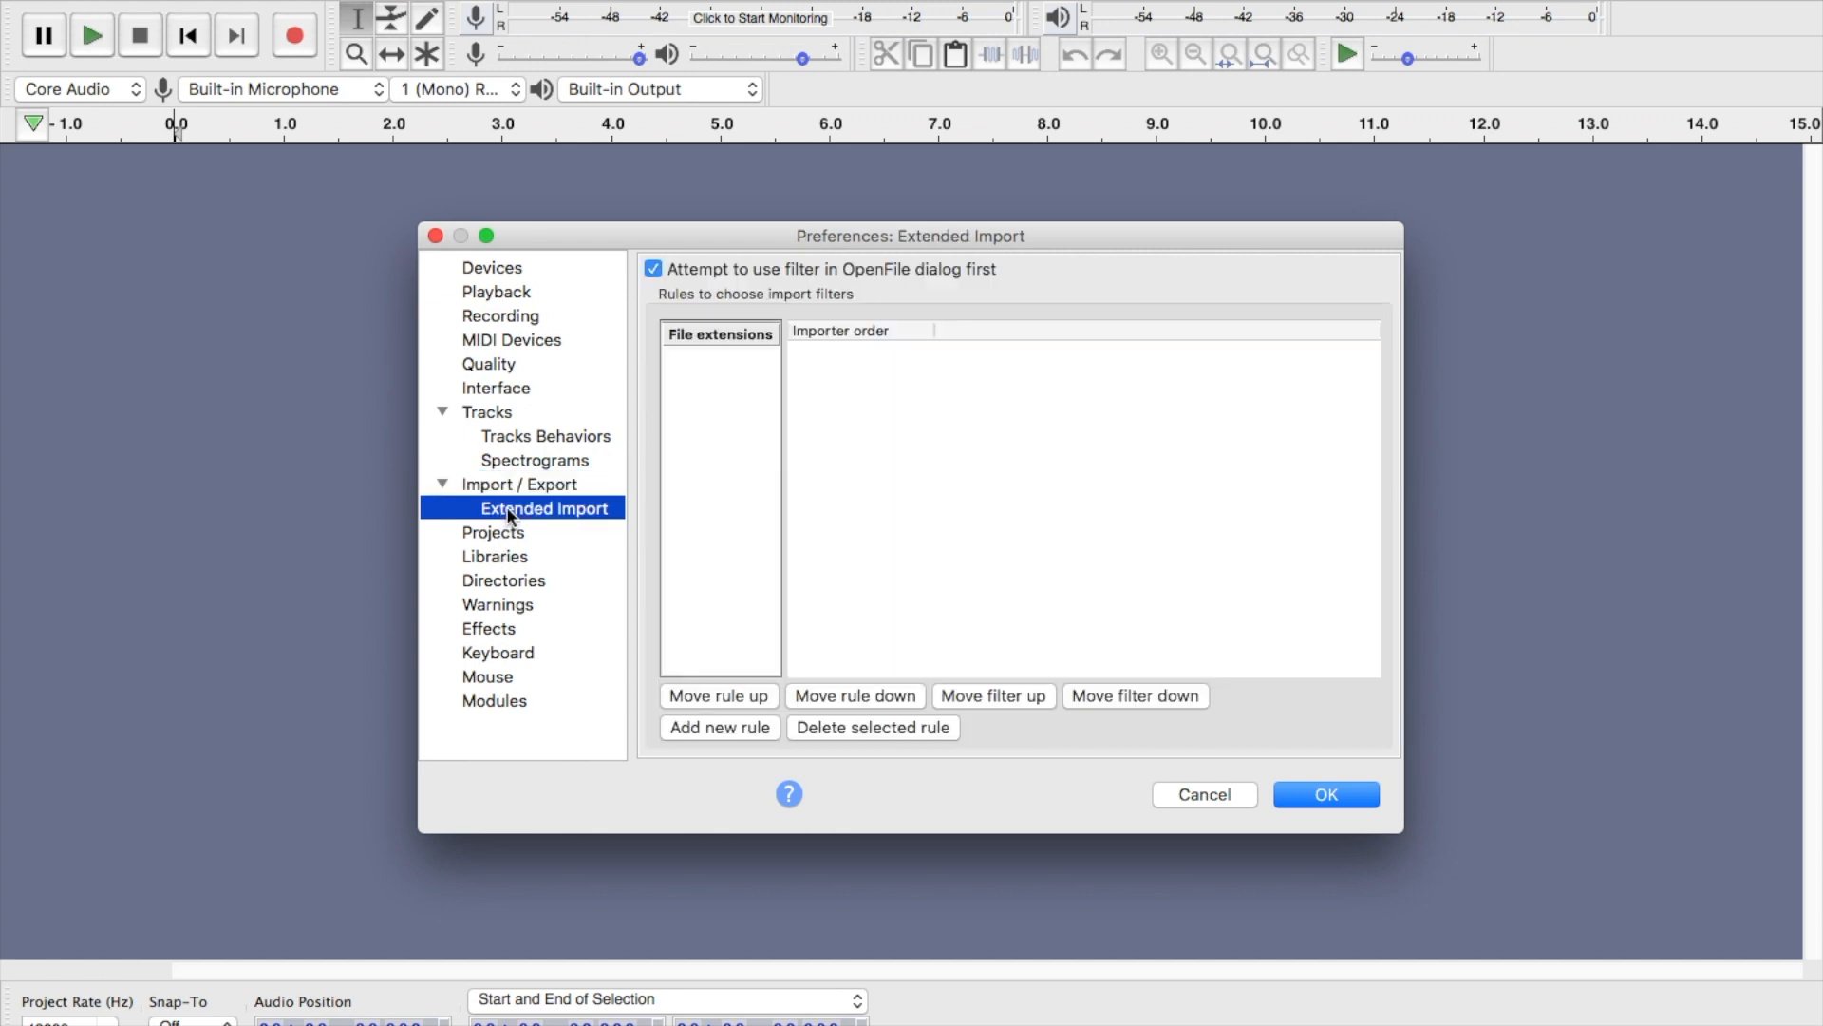
{"action": "left_click", "coordinate": [503, 536]}
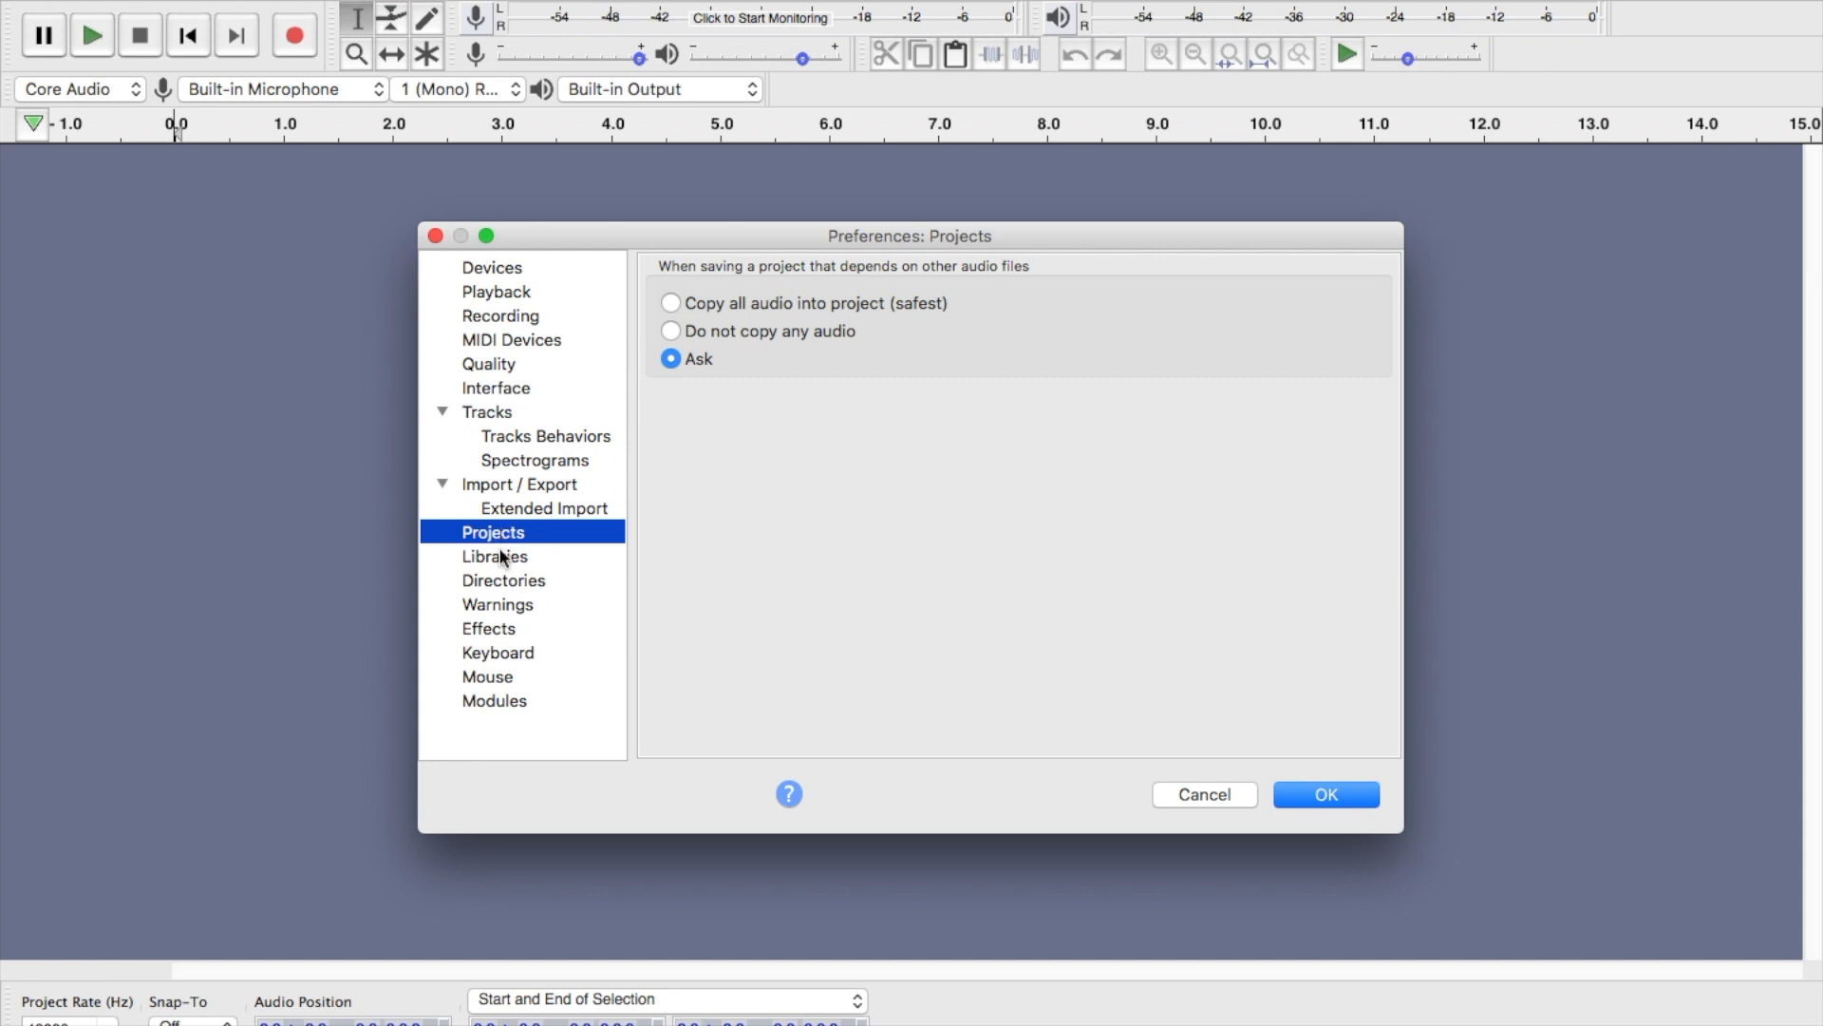
{"action": "left_click", "coordinate": [501, 559]}
{"action": "left_click", "coordinate": [503, 584]}
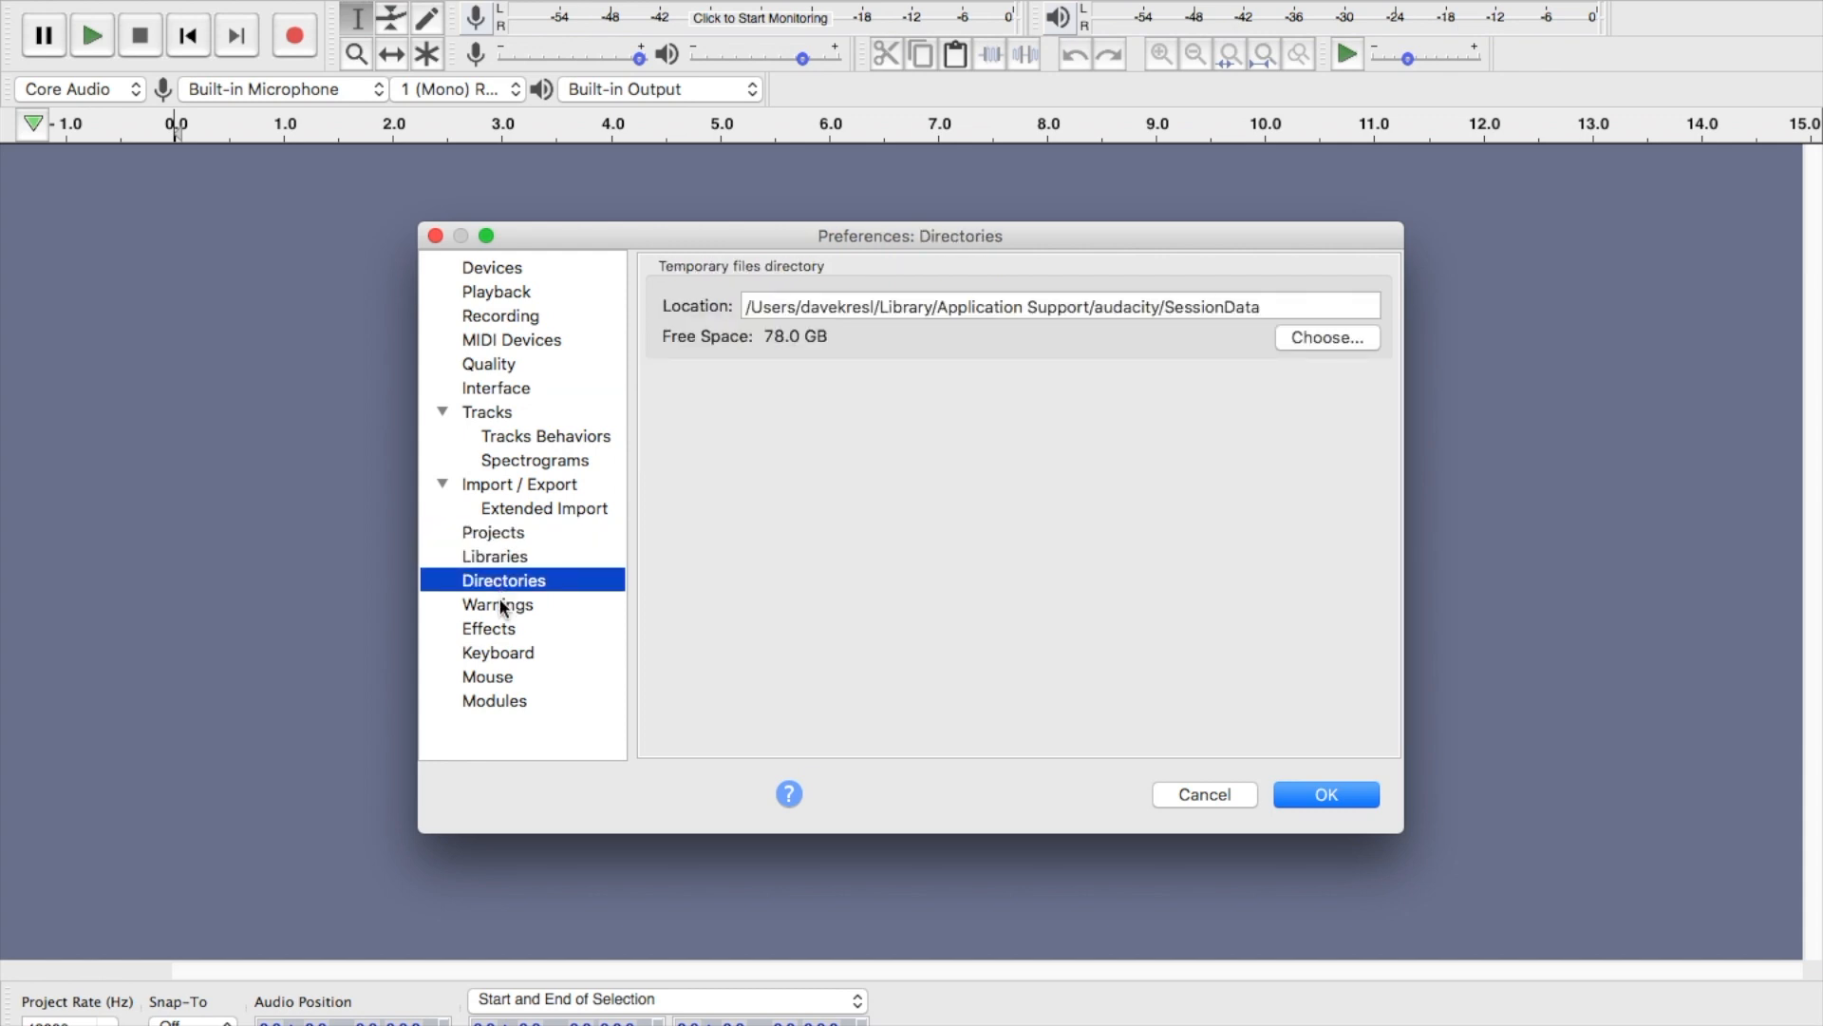
{"action": "left_click", "coordinate": [502, 605]}
{"action": "left_click", "coordinate": [502, 678]}
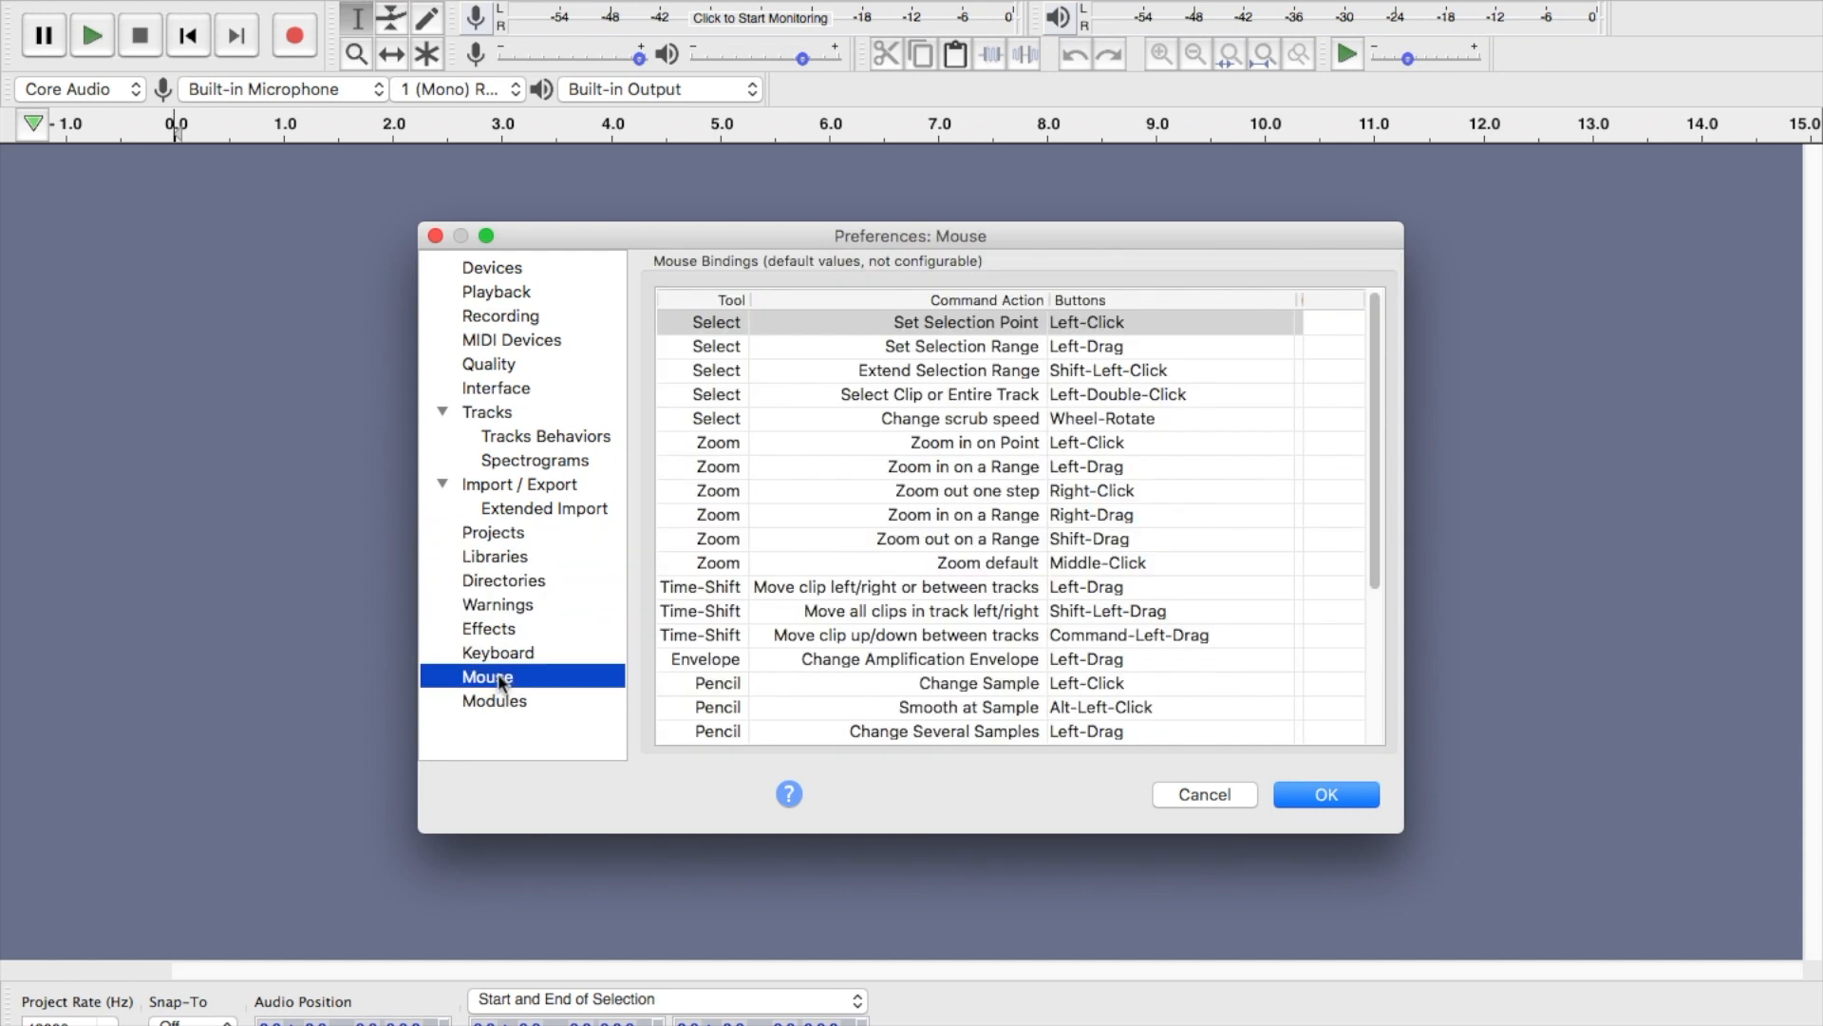
{"action": "left_click", "coordinate": [499, 703]}
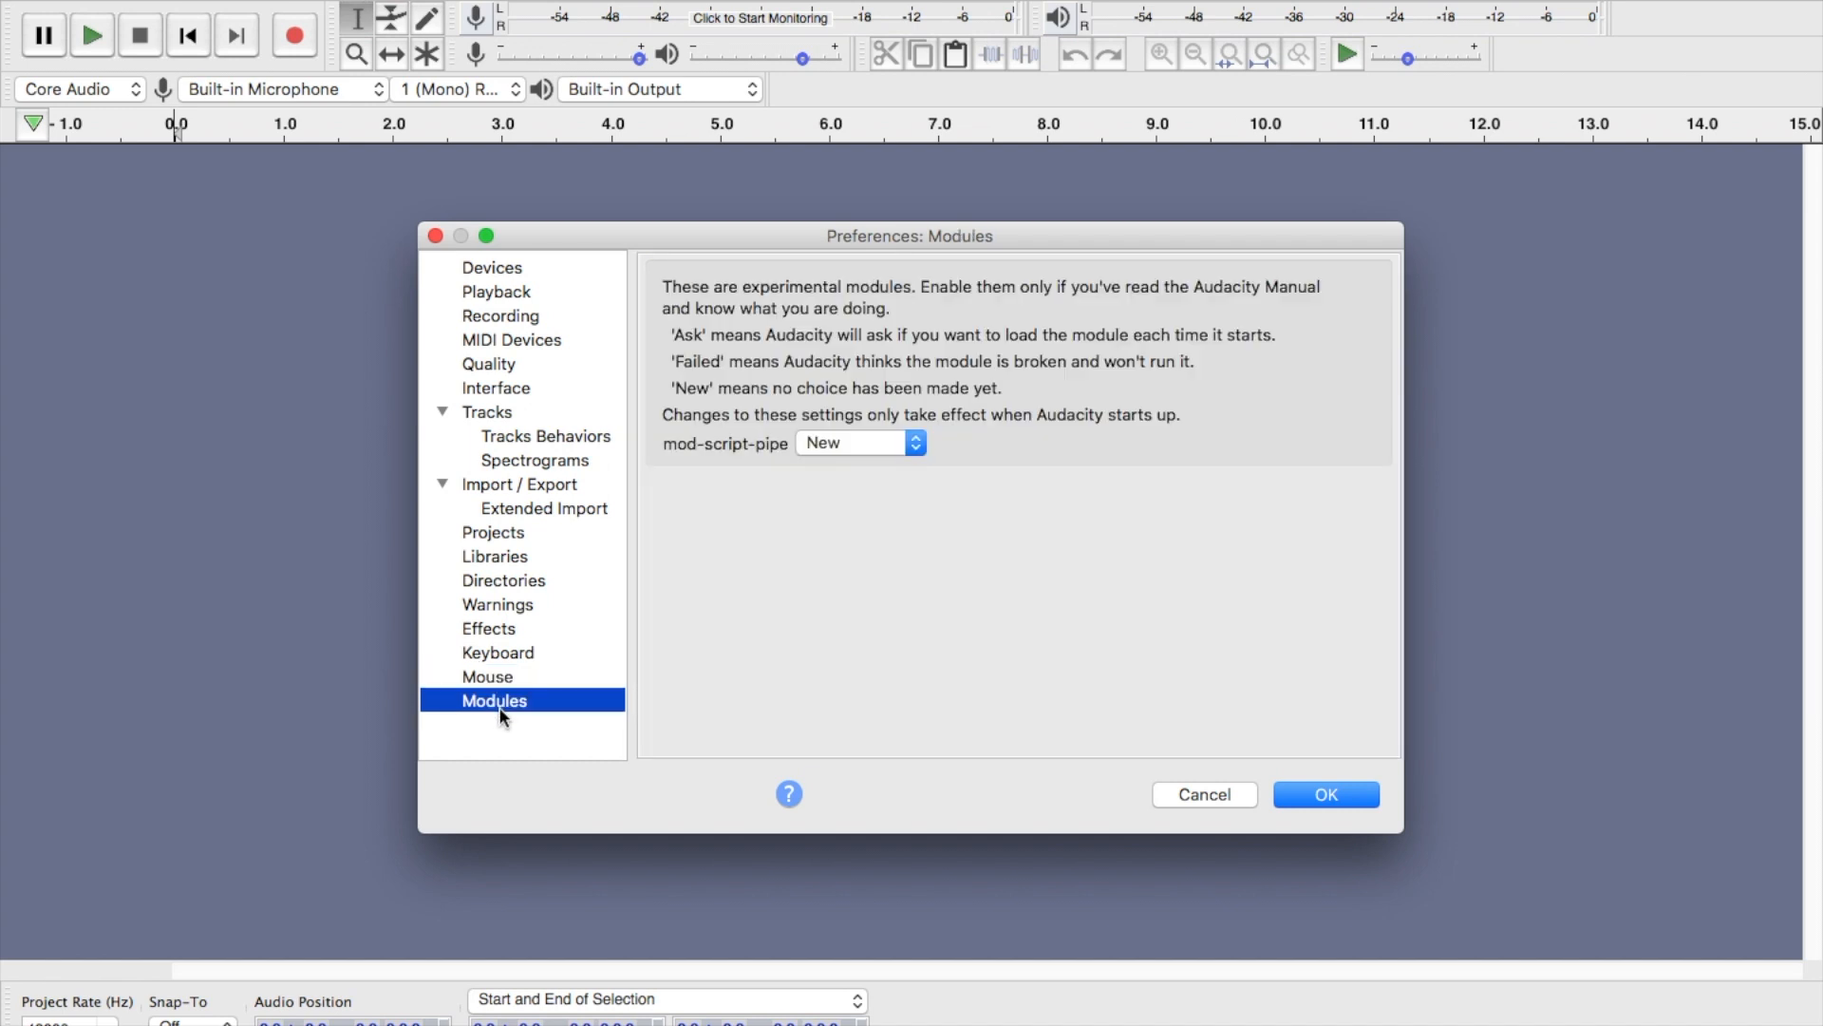
{"action": "left_click", "coordinate": [1333, 802]}
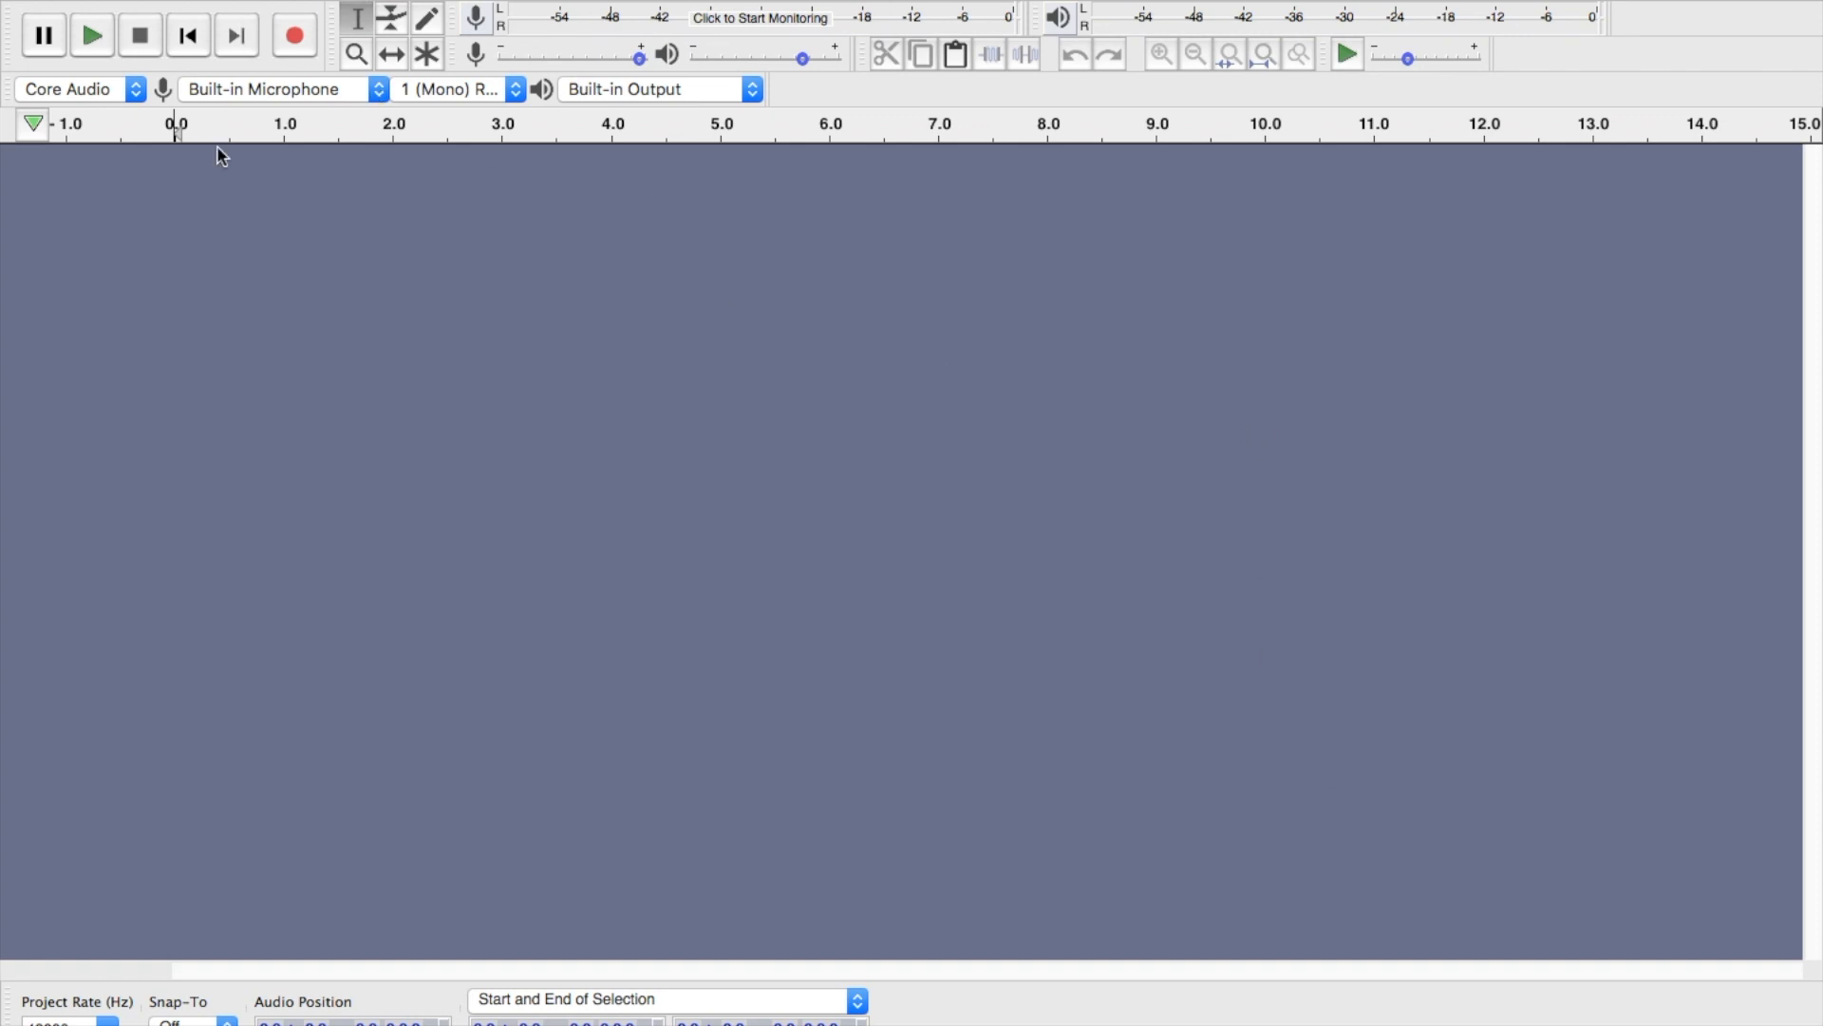
- Check the available audio hosts and recording devices, keeping Core Audio and Built-in Microphone selected
{"action": "left_click", "coordinate": [108, 94]}
{"action": "left_click", "coordinate": [108, 94]}
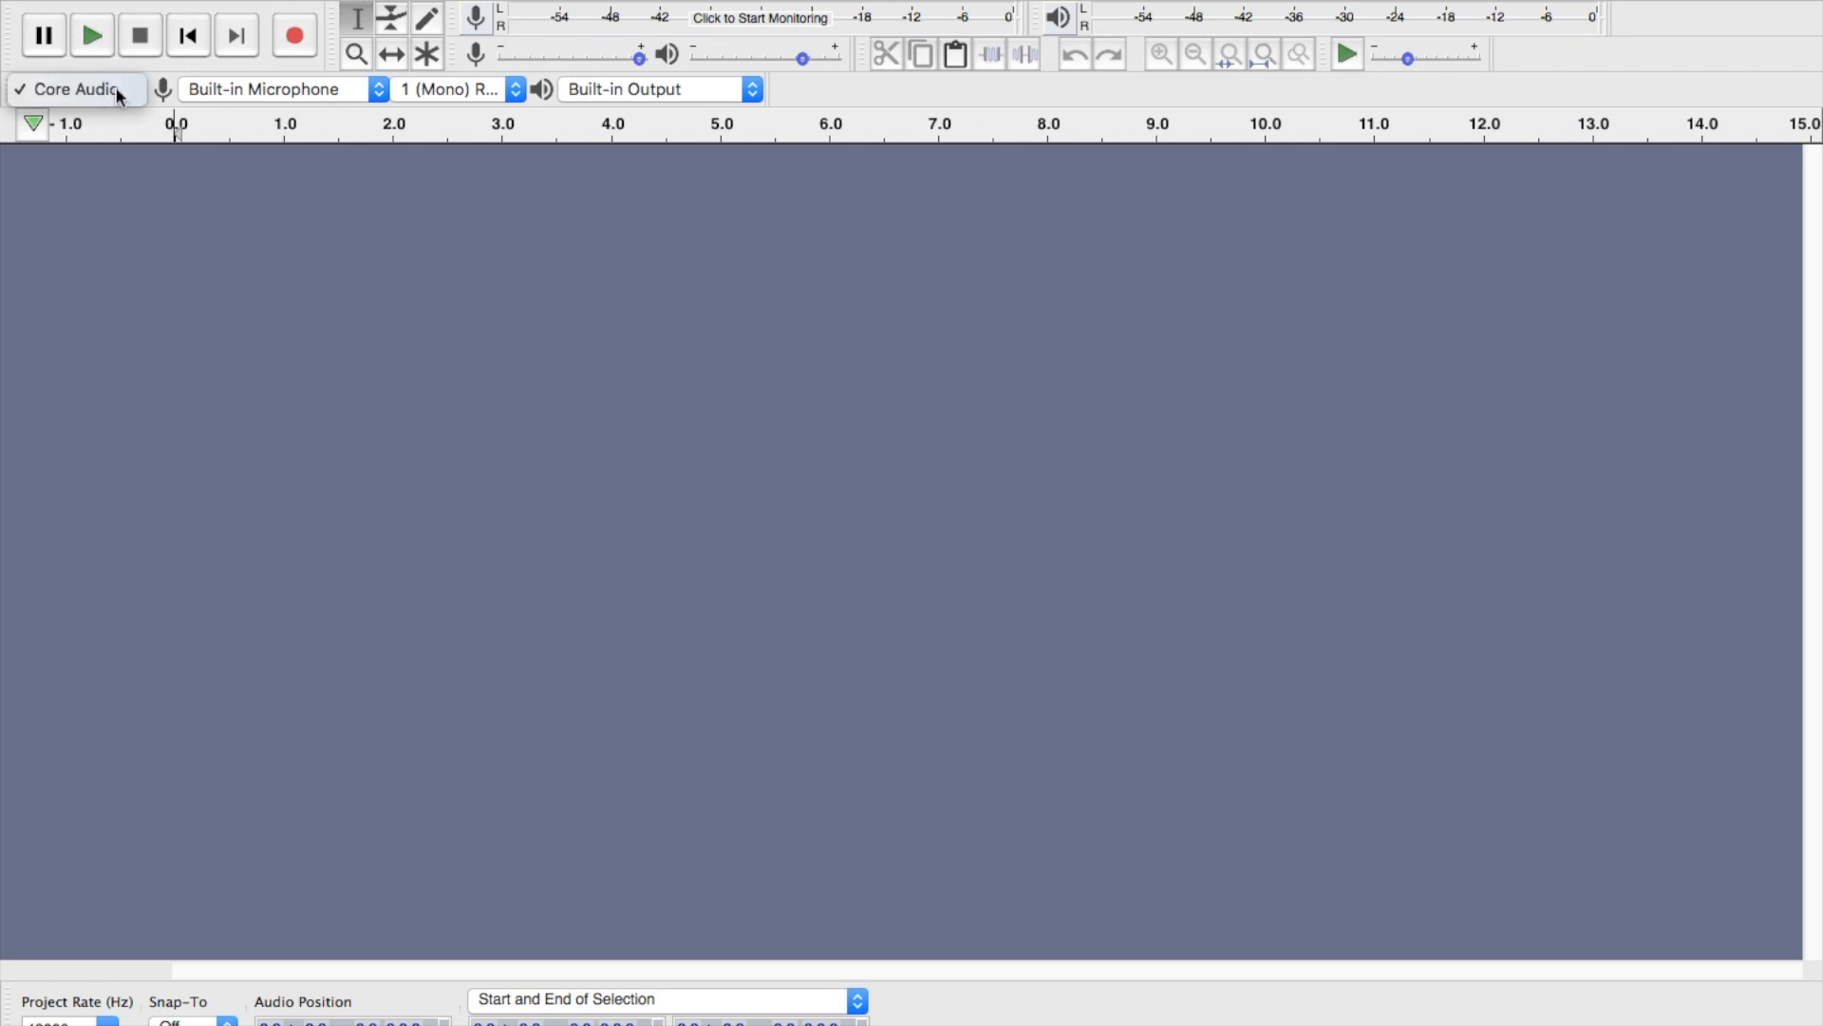
{"action": "left_click", "coordinate": [357, 94]}
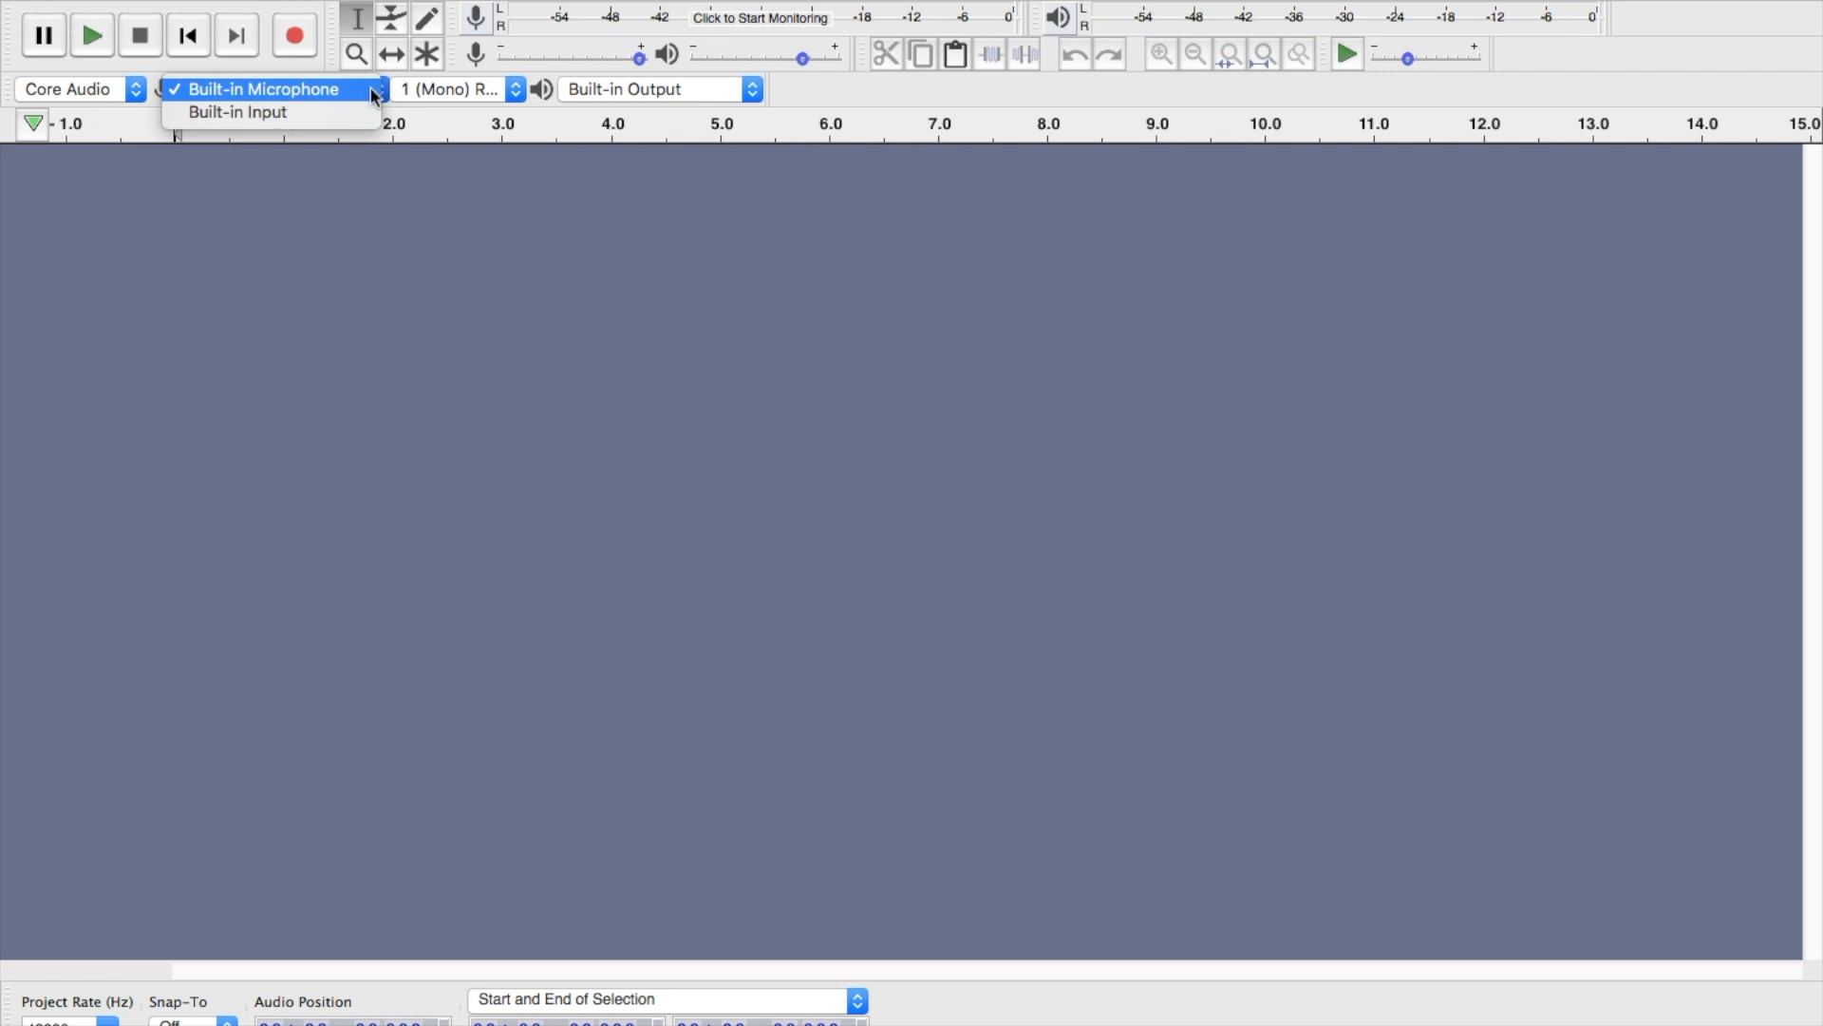
{"action": "left_click", "coordinate": [350, 219]}
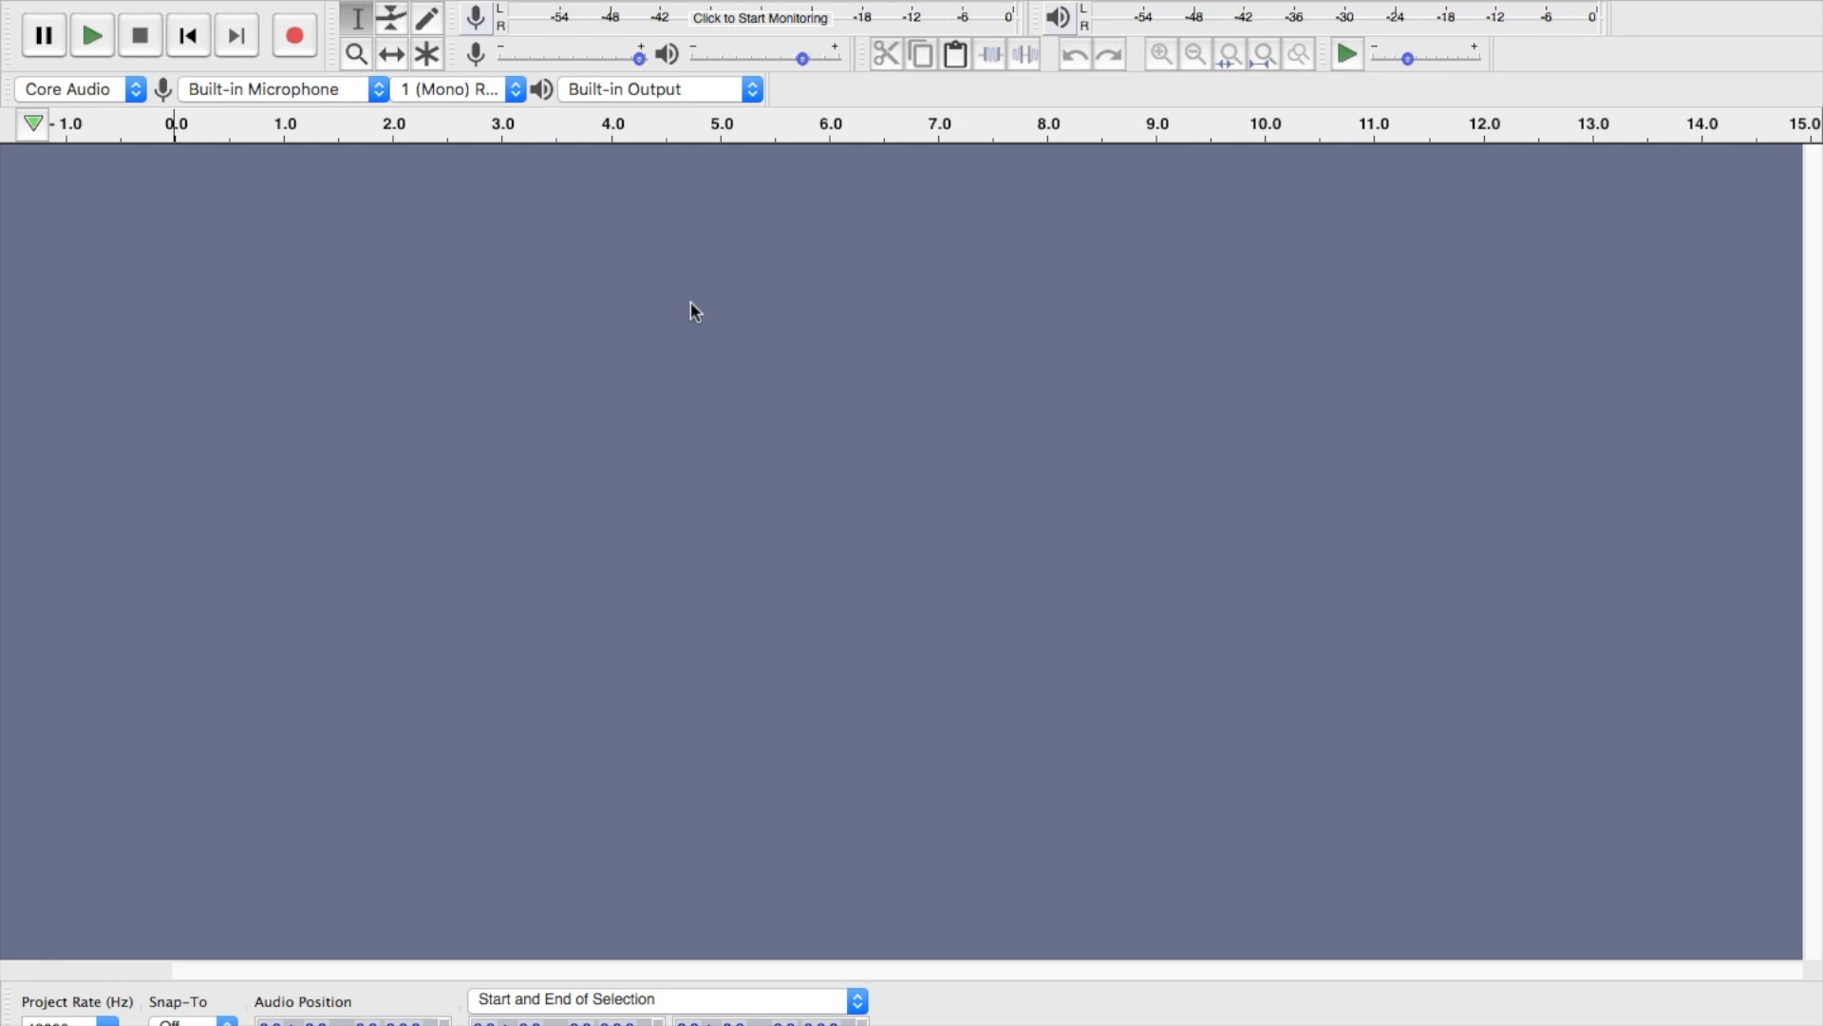
- Start monitoring the microphone's input level on the recording meter
{"action": "left_click", "coordinate": [752, 21]}
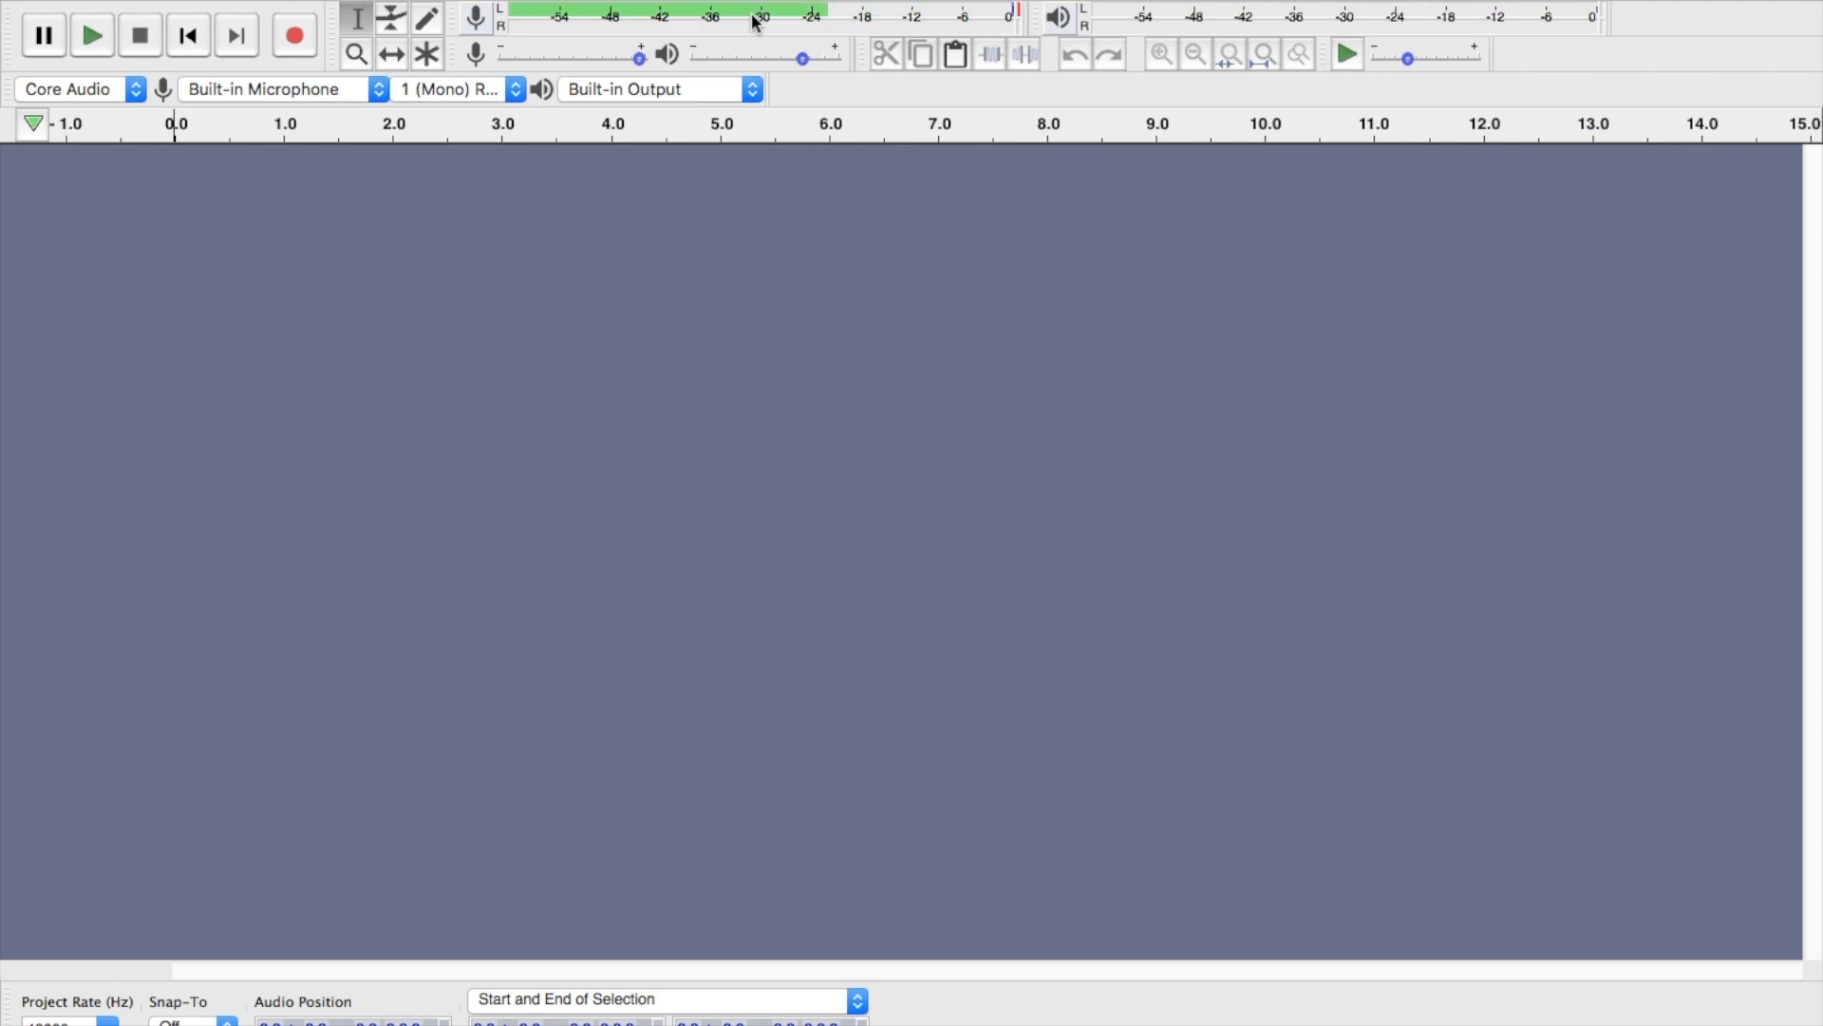
- Restart monitoring of the microphone's input level and check the recording channel options, keeping 1 (Mono) Recording Channel selected
{"action": "left_click", "coordinate": [1023, 13]}
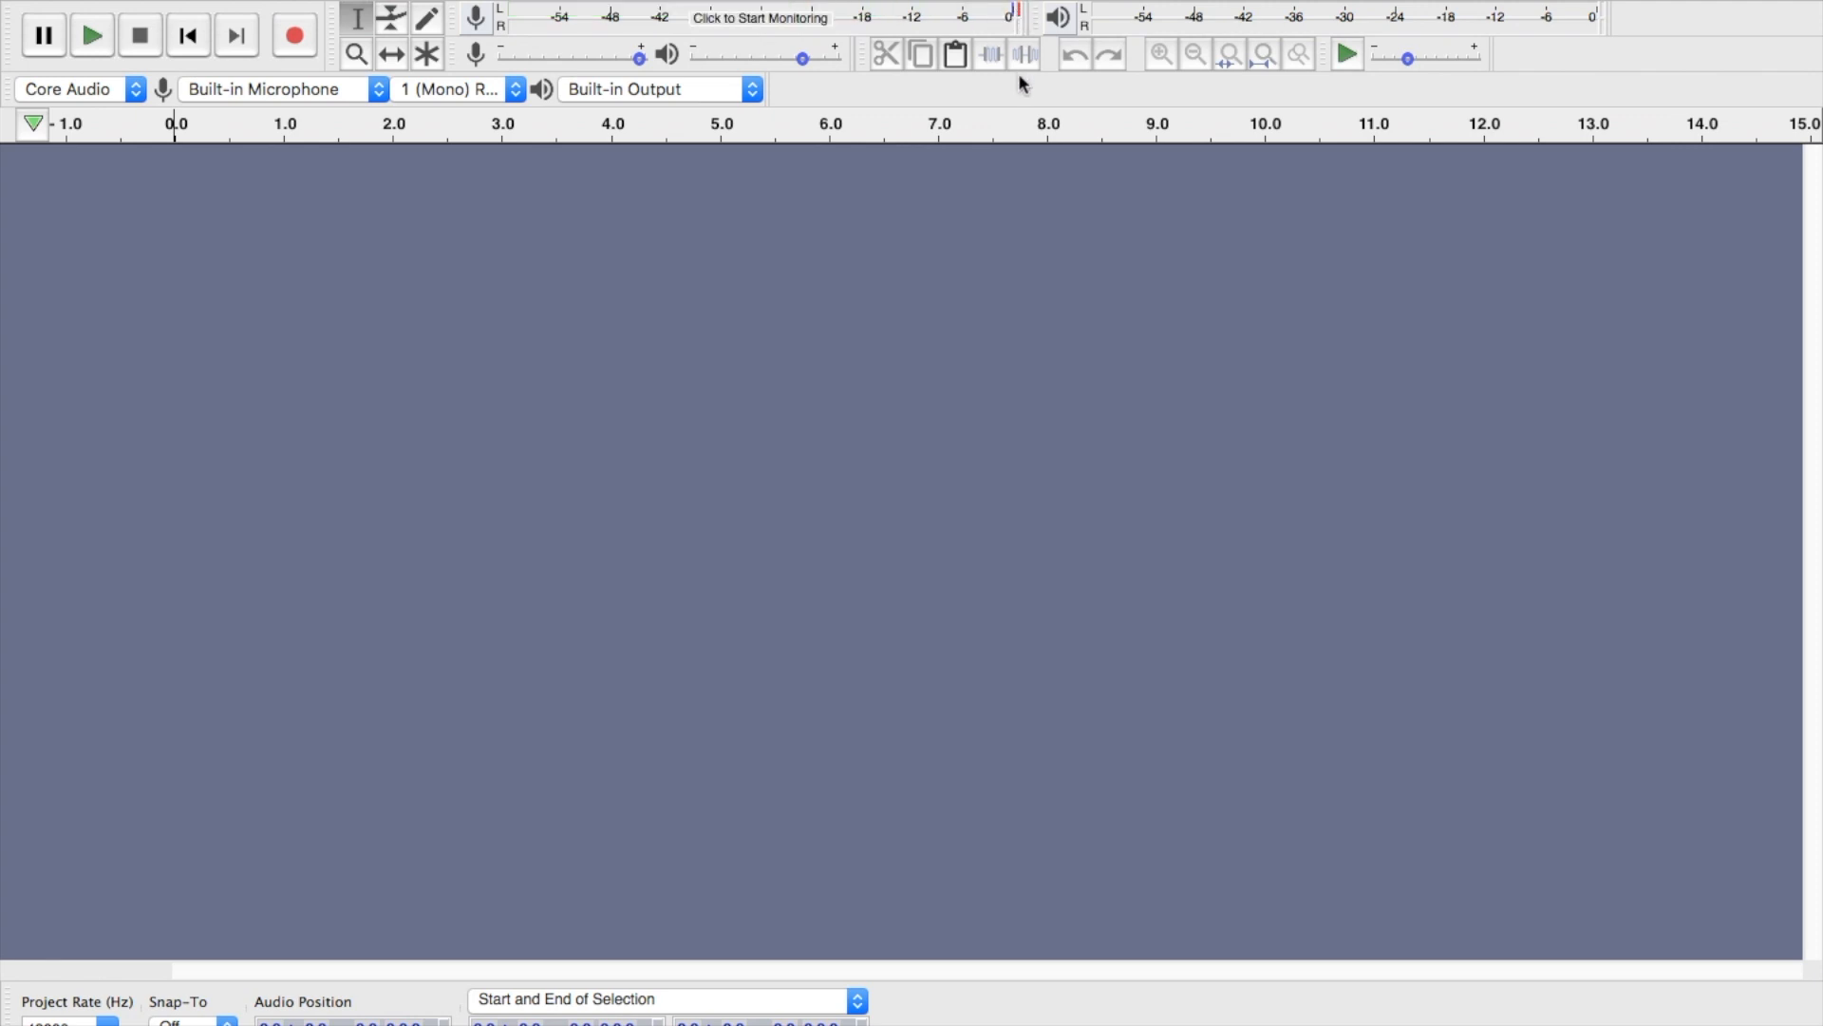
{"action": "left_click", "coordinate": [1023, 13]}
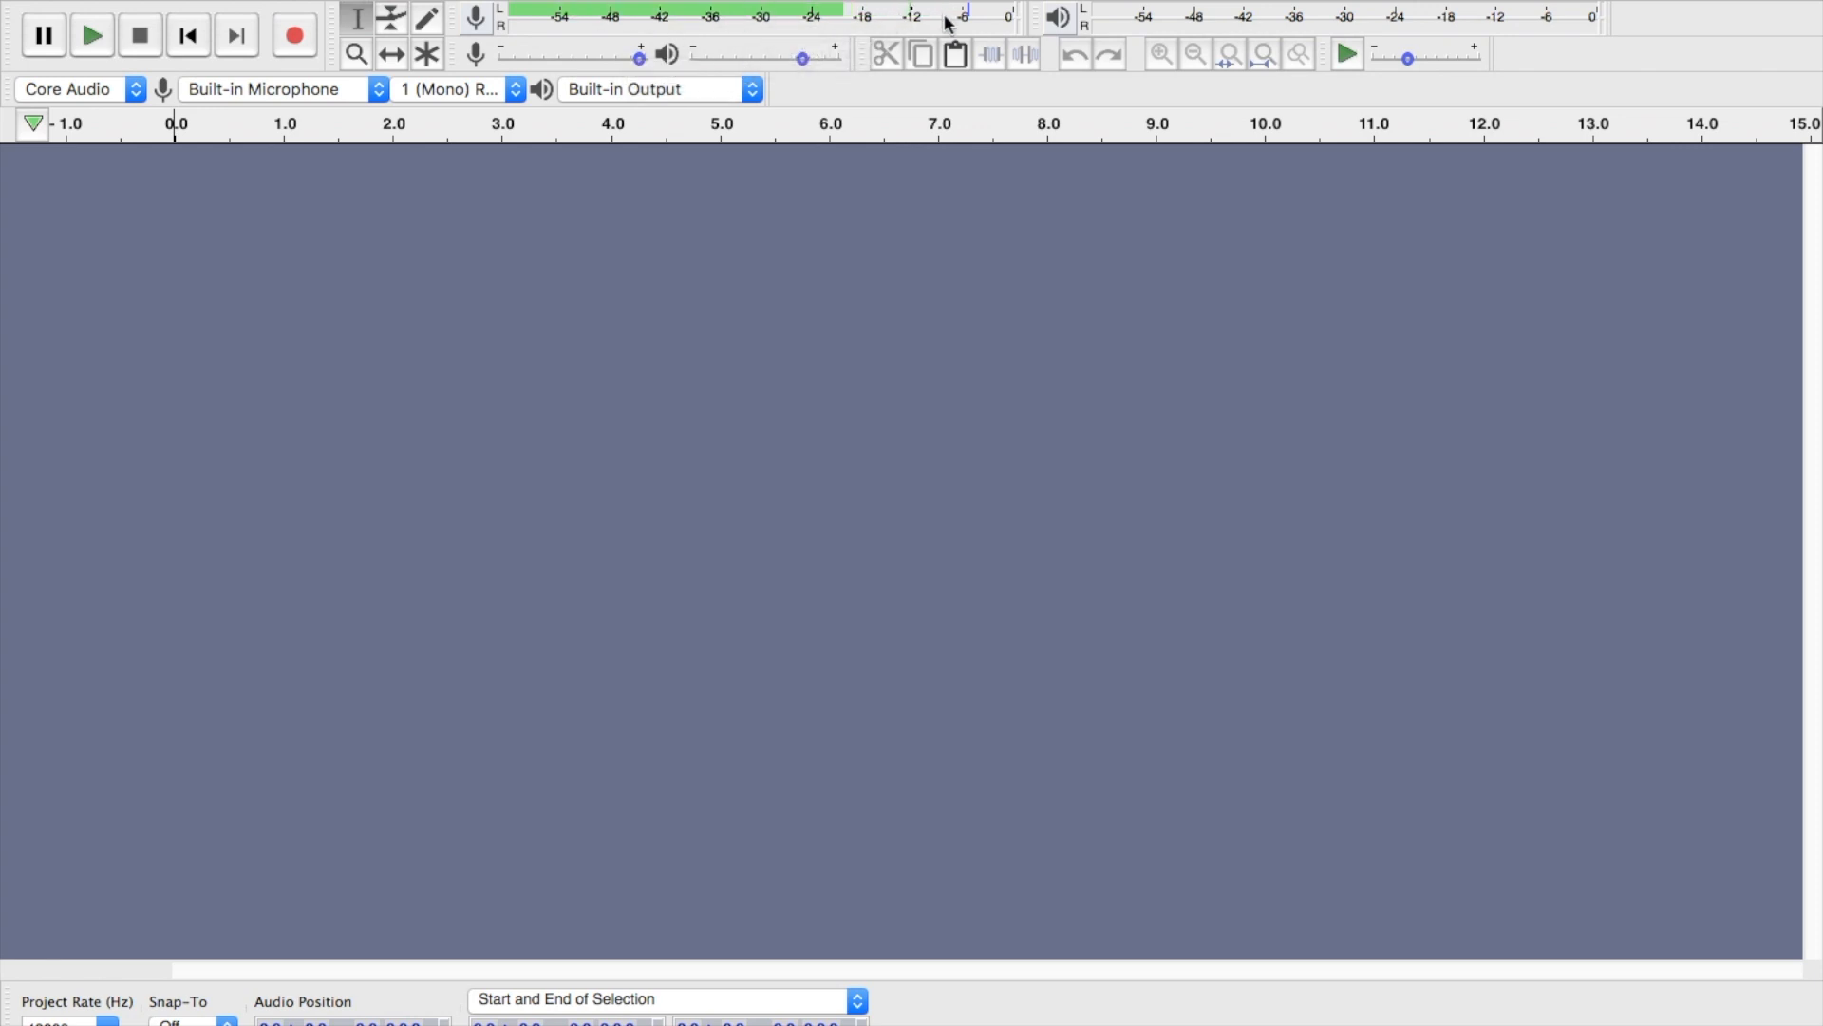
{"action": "left_click", "coordinate": [452, 90]}
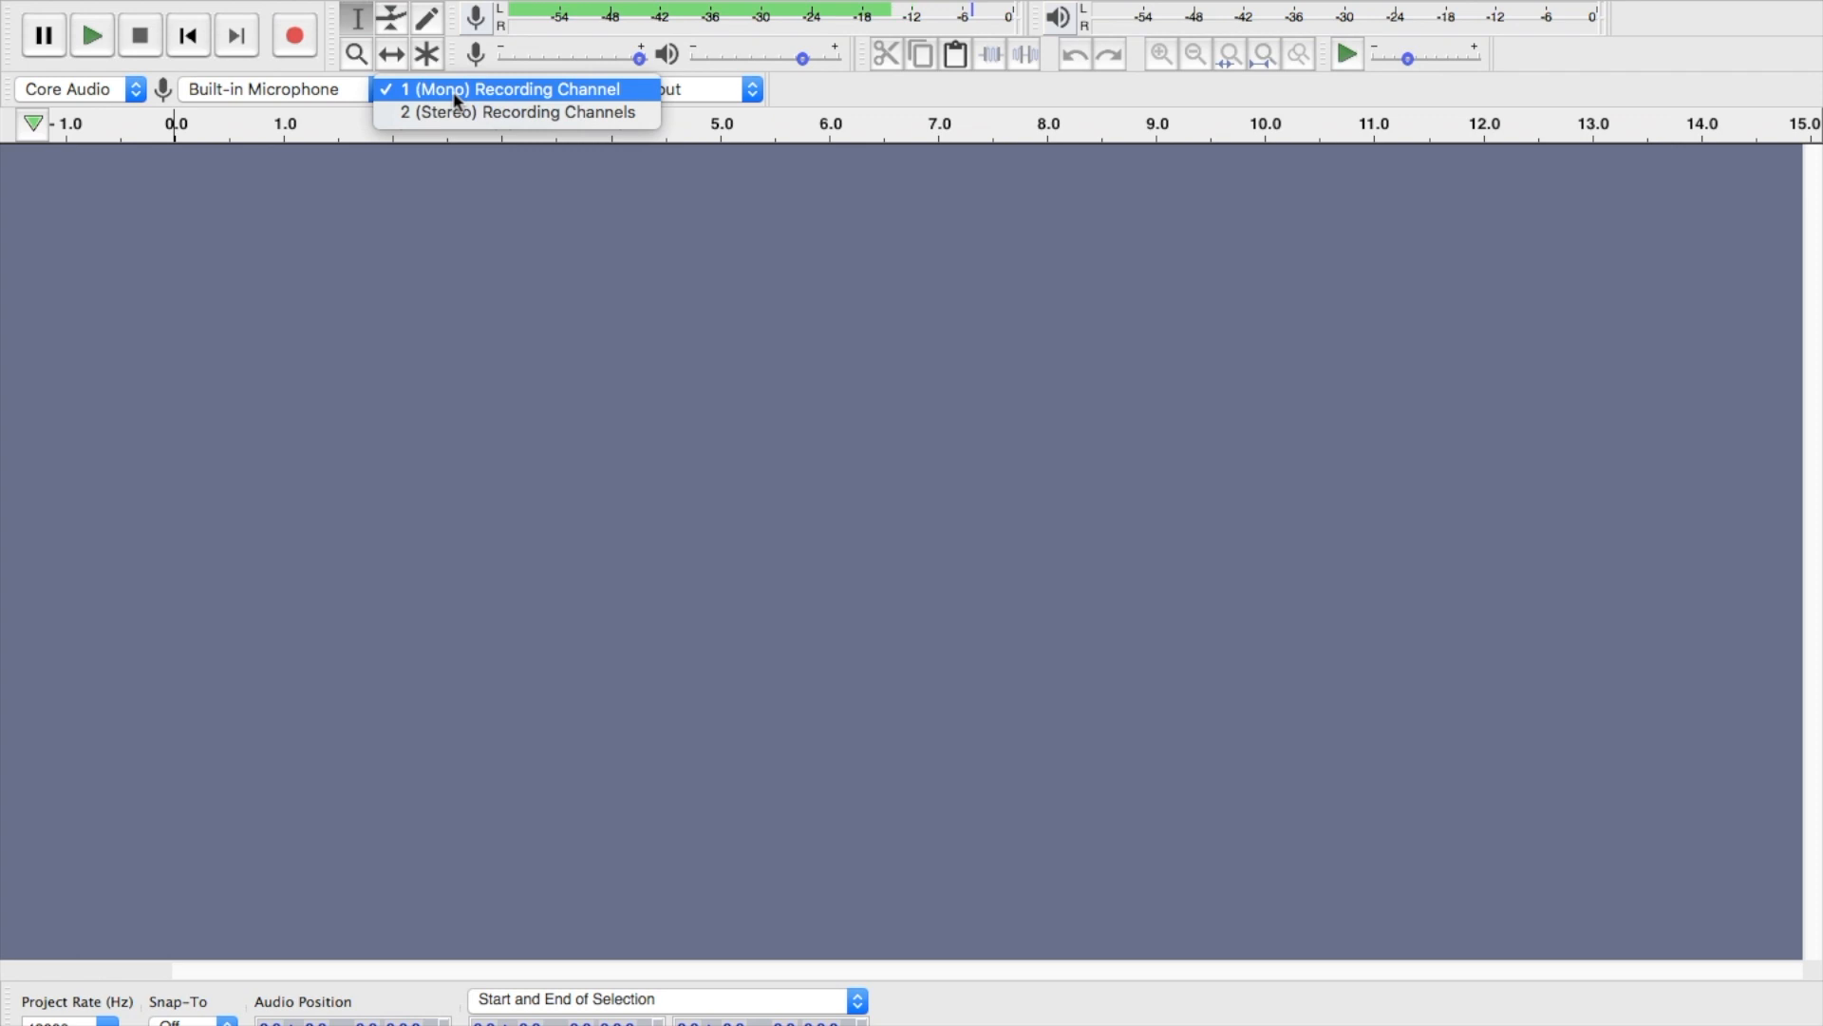
{"action": "left_click", "coordinate": [456, 95]}
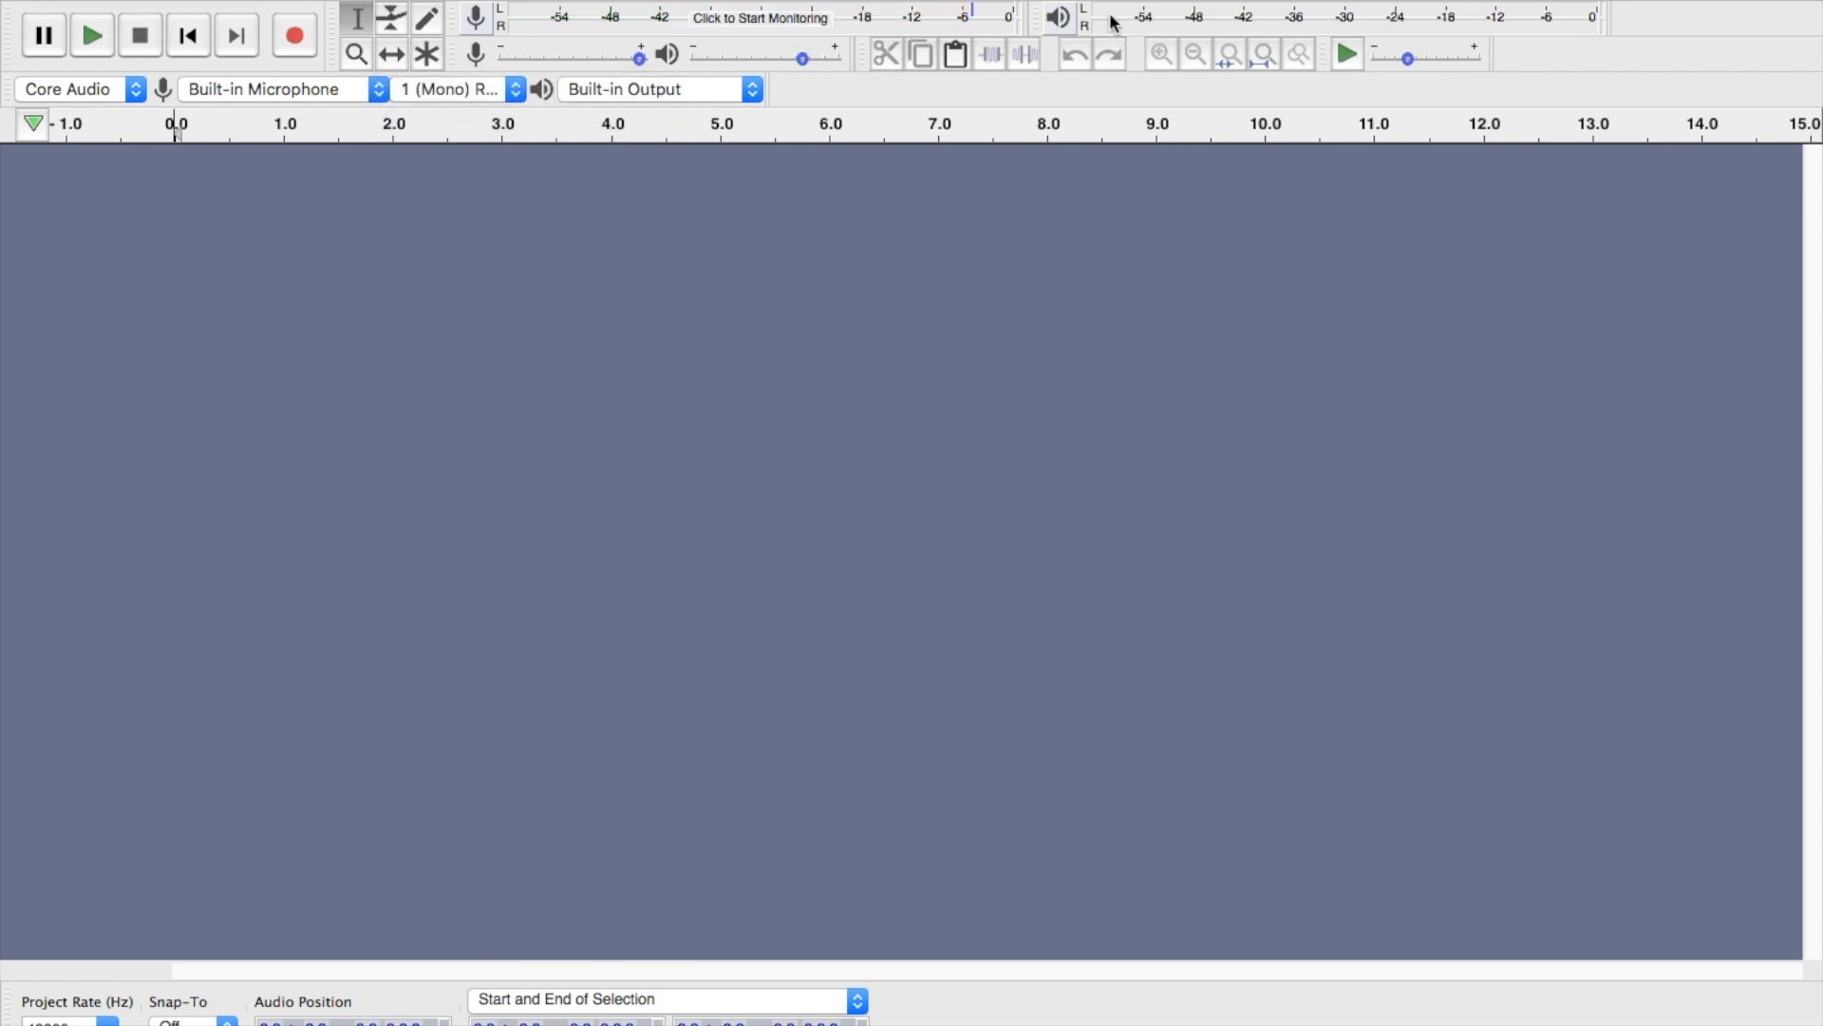
- Check the playback device options, keeping Built-in Output selected, and start monitoring the microphone's input level again
{"action": "left_click", "coordinate": [724, 88]}
{"action": "left_click", "coordinate": [723, 88]}
{"action": "left_click", "coordinate": [726, 17]}
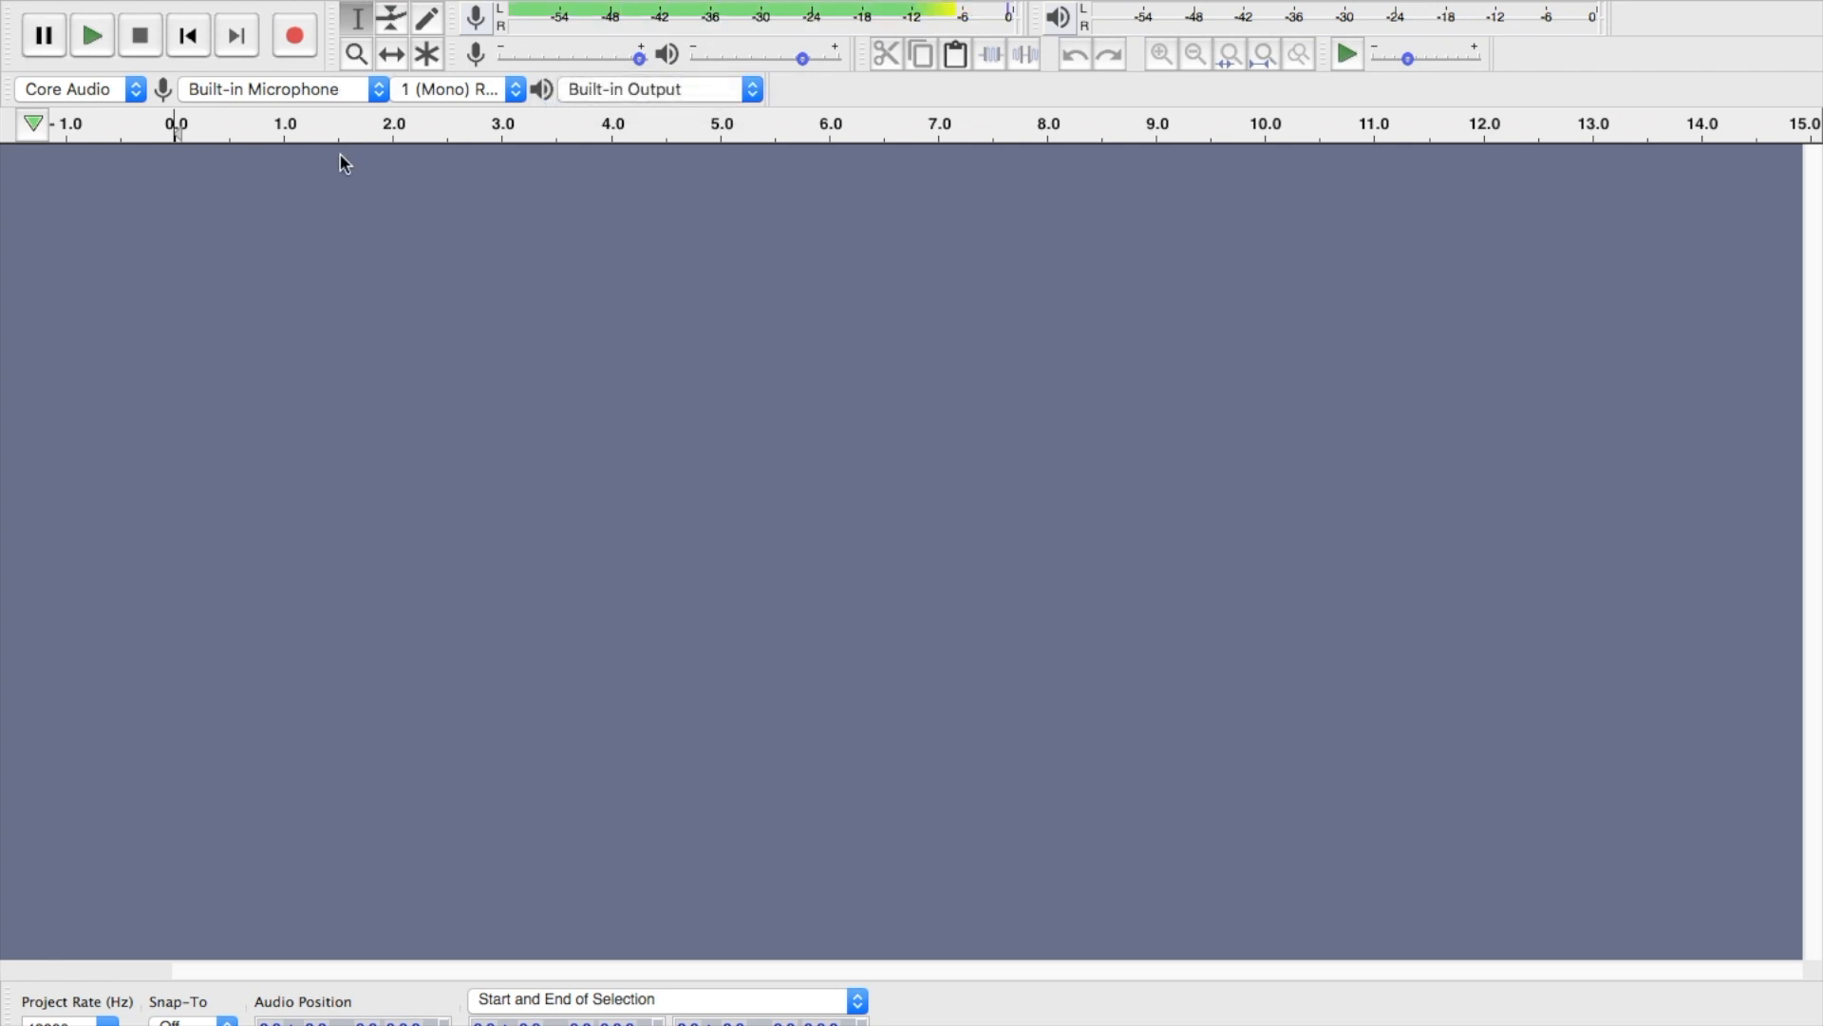
- Record about 17.6 seconds of microphone audio on a new mono track and fit the whole recording in view
{"action": "left_click", "coordinate": [296, 36]}
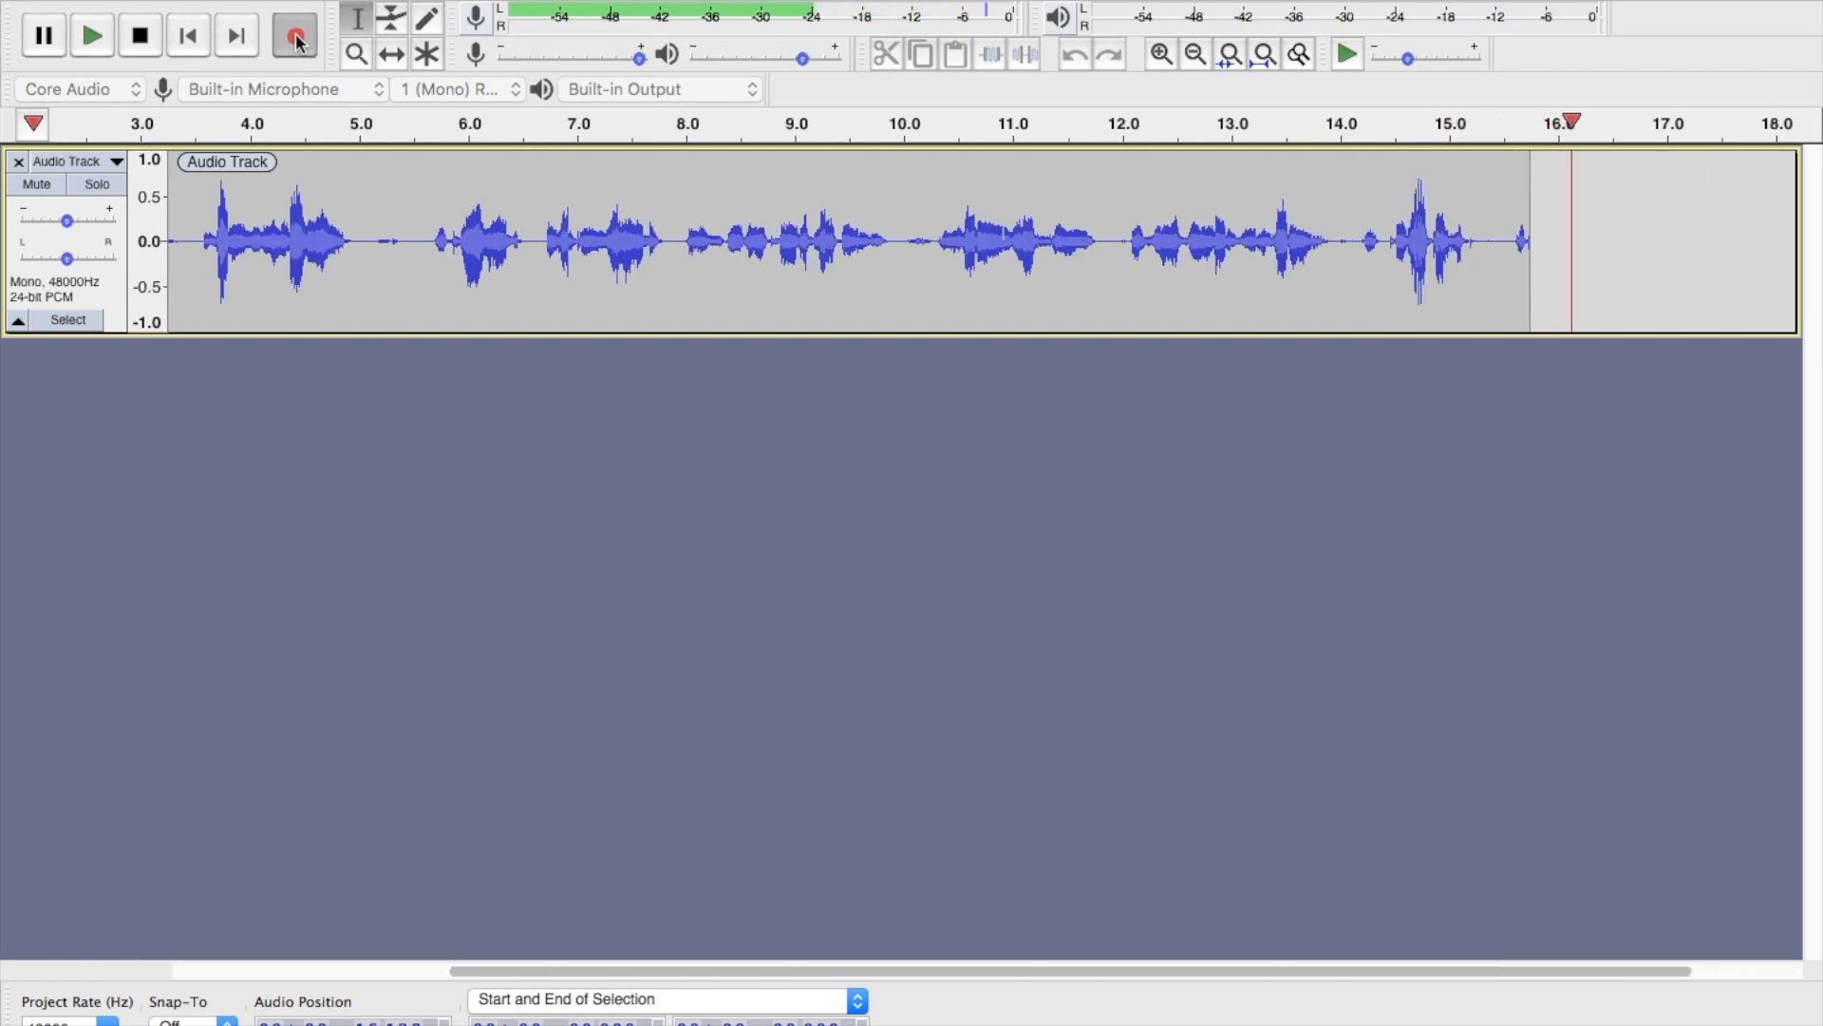
{"action": "left_click", "coordinate": [141, 36]}
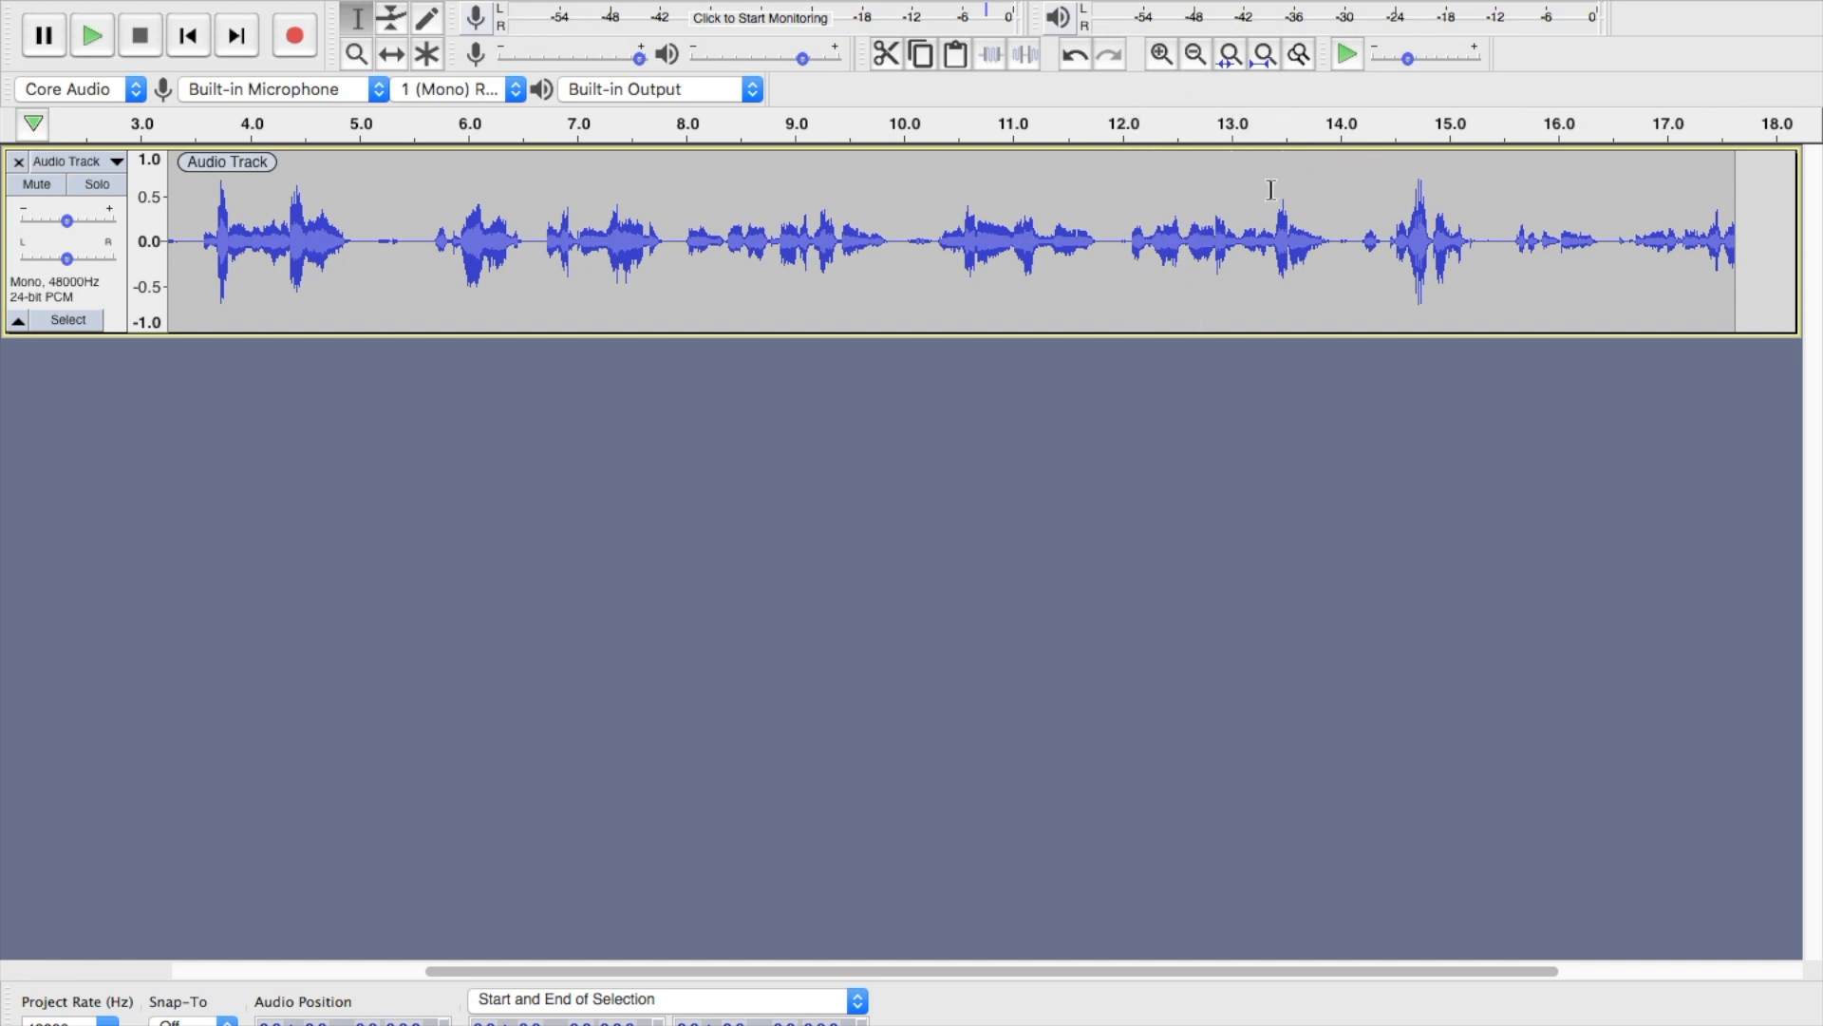
{"action": "left_click", "coordinate": [1264, 57]}
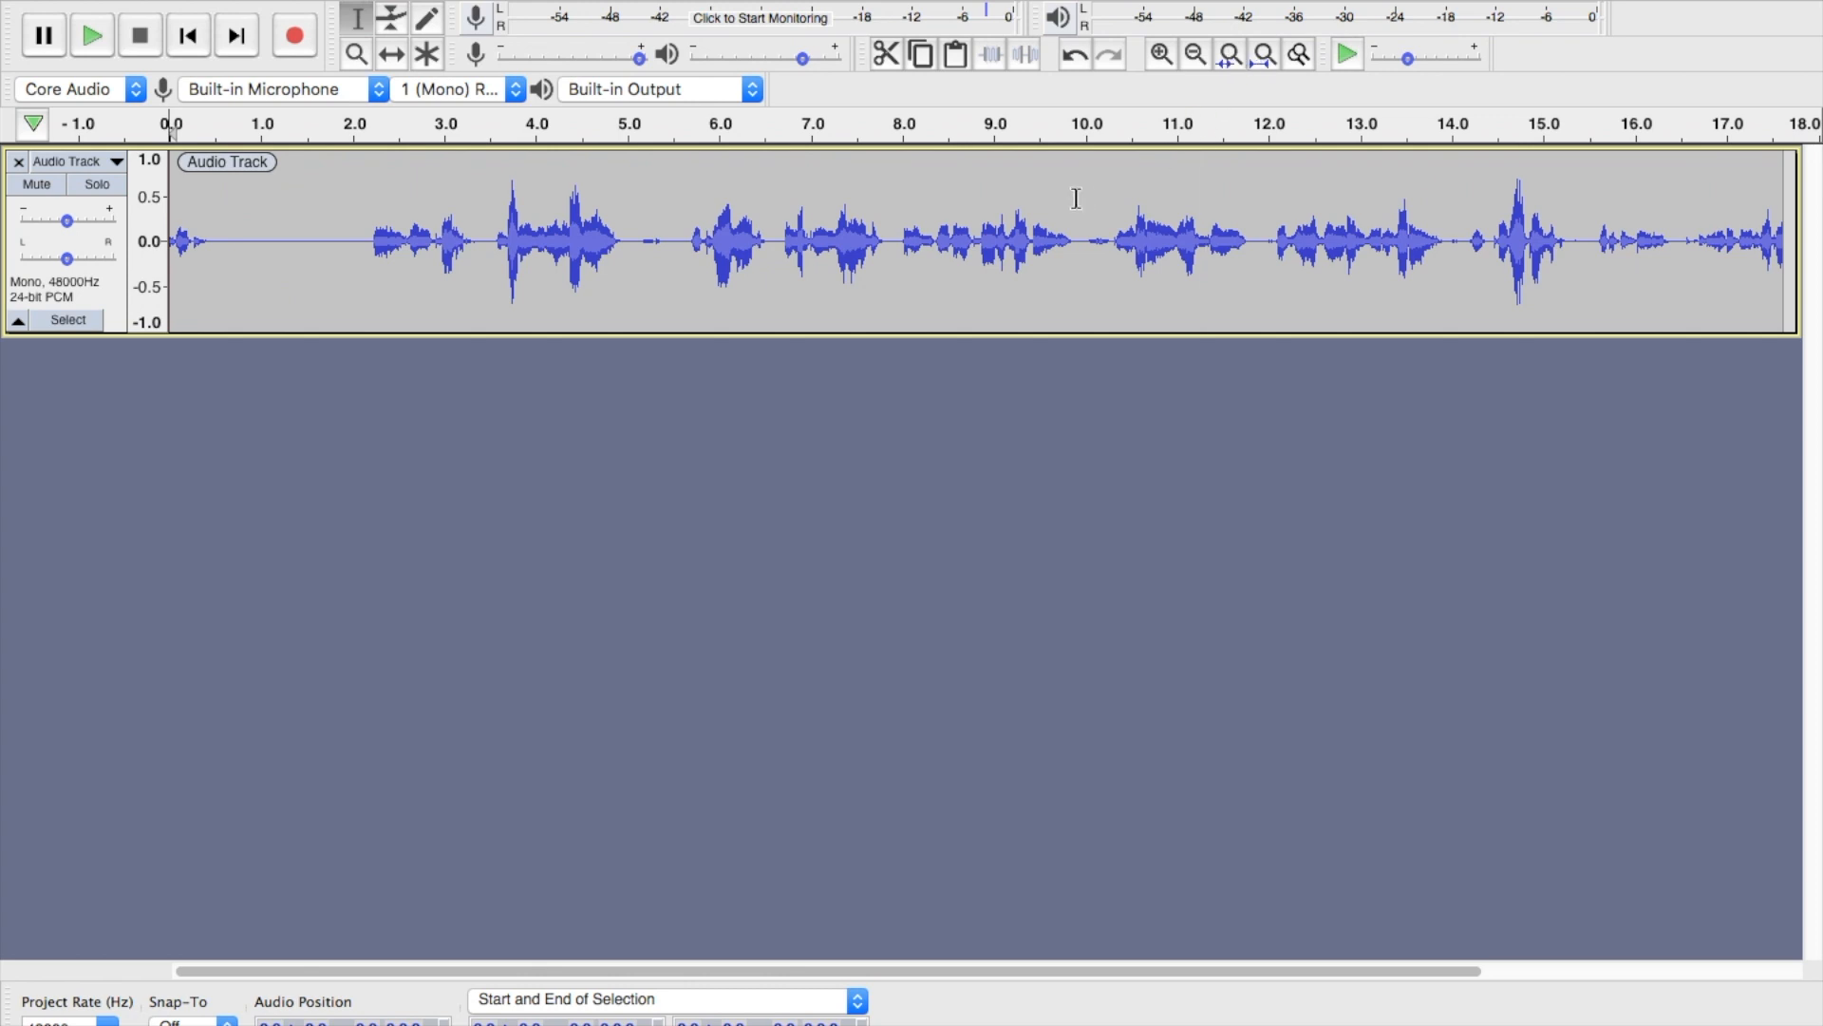
- Select the audio from about 9.45 to 10.35 seconds, zoom in to inspect that selection, and return to the full recording
{"action": "left_click_drag", "start_coordinate": [1035, 203], "coordinate": [1116, 214]}
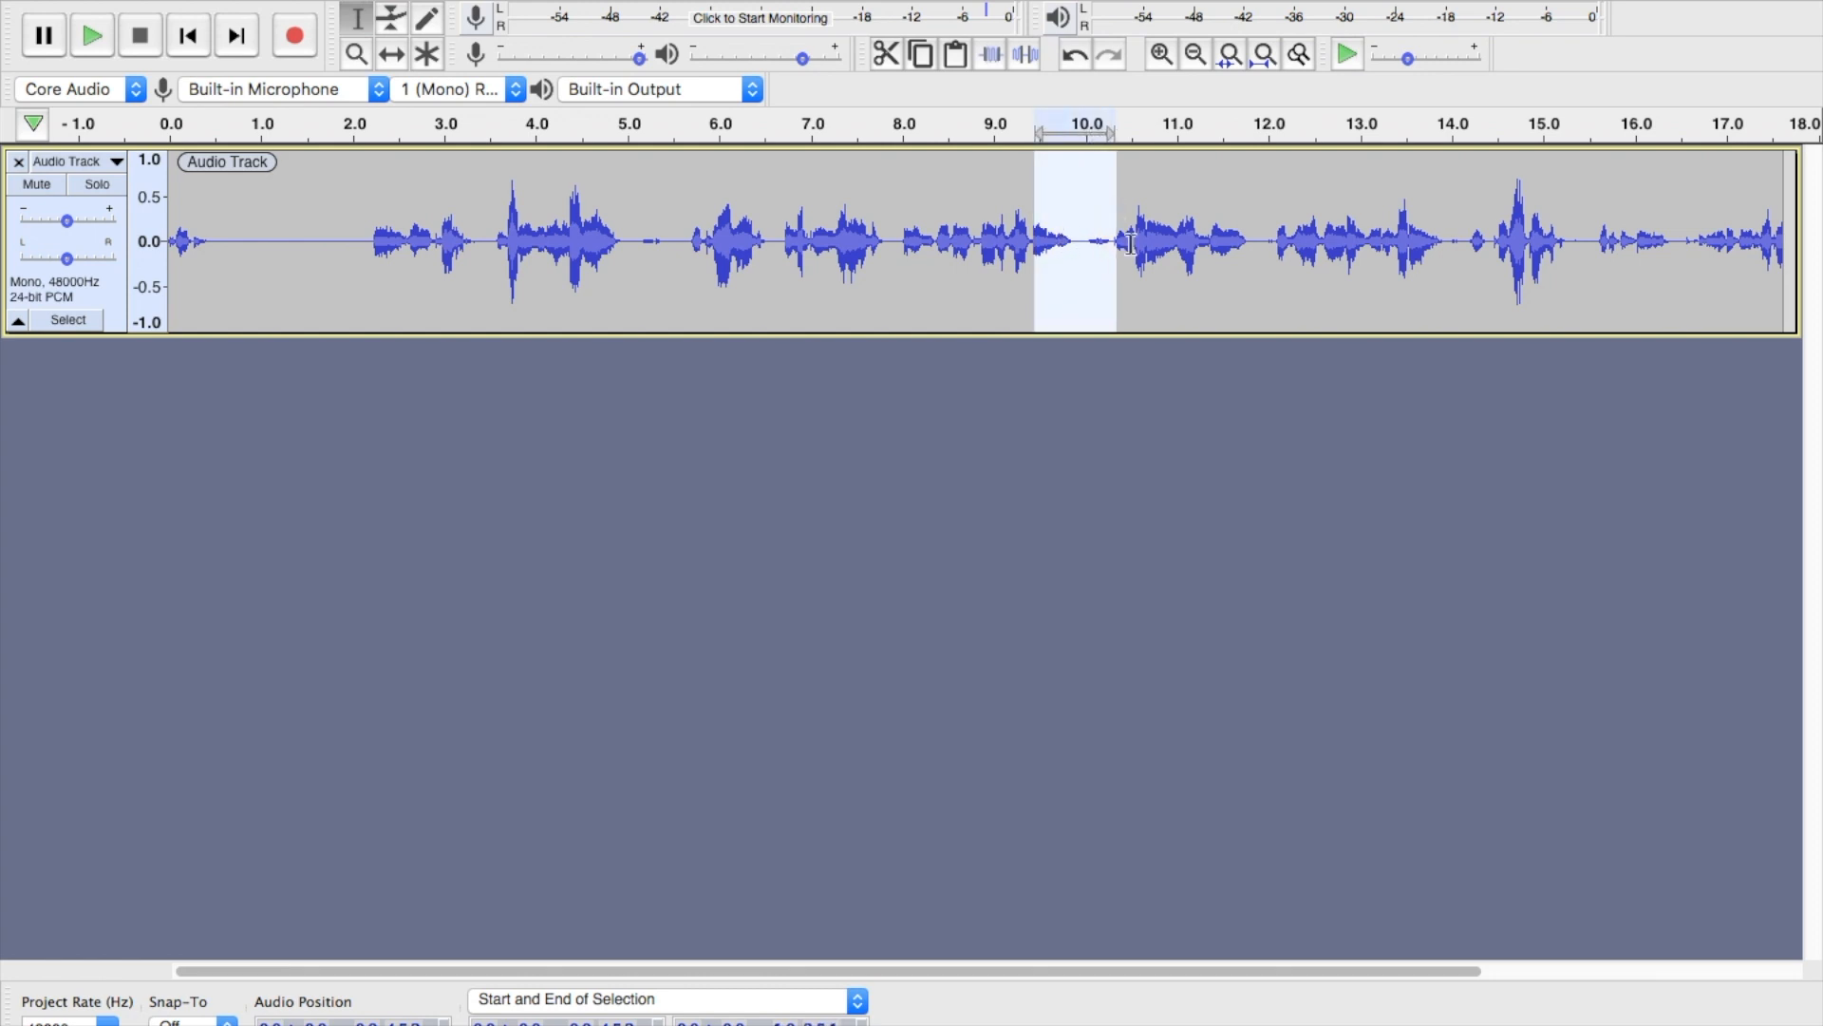
{"action": "left_click", "coordinate": [1229, 57]}
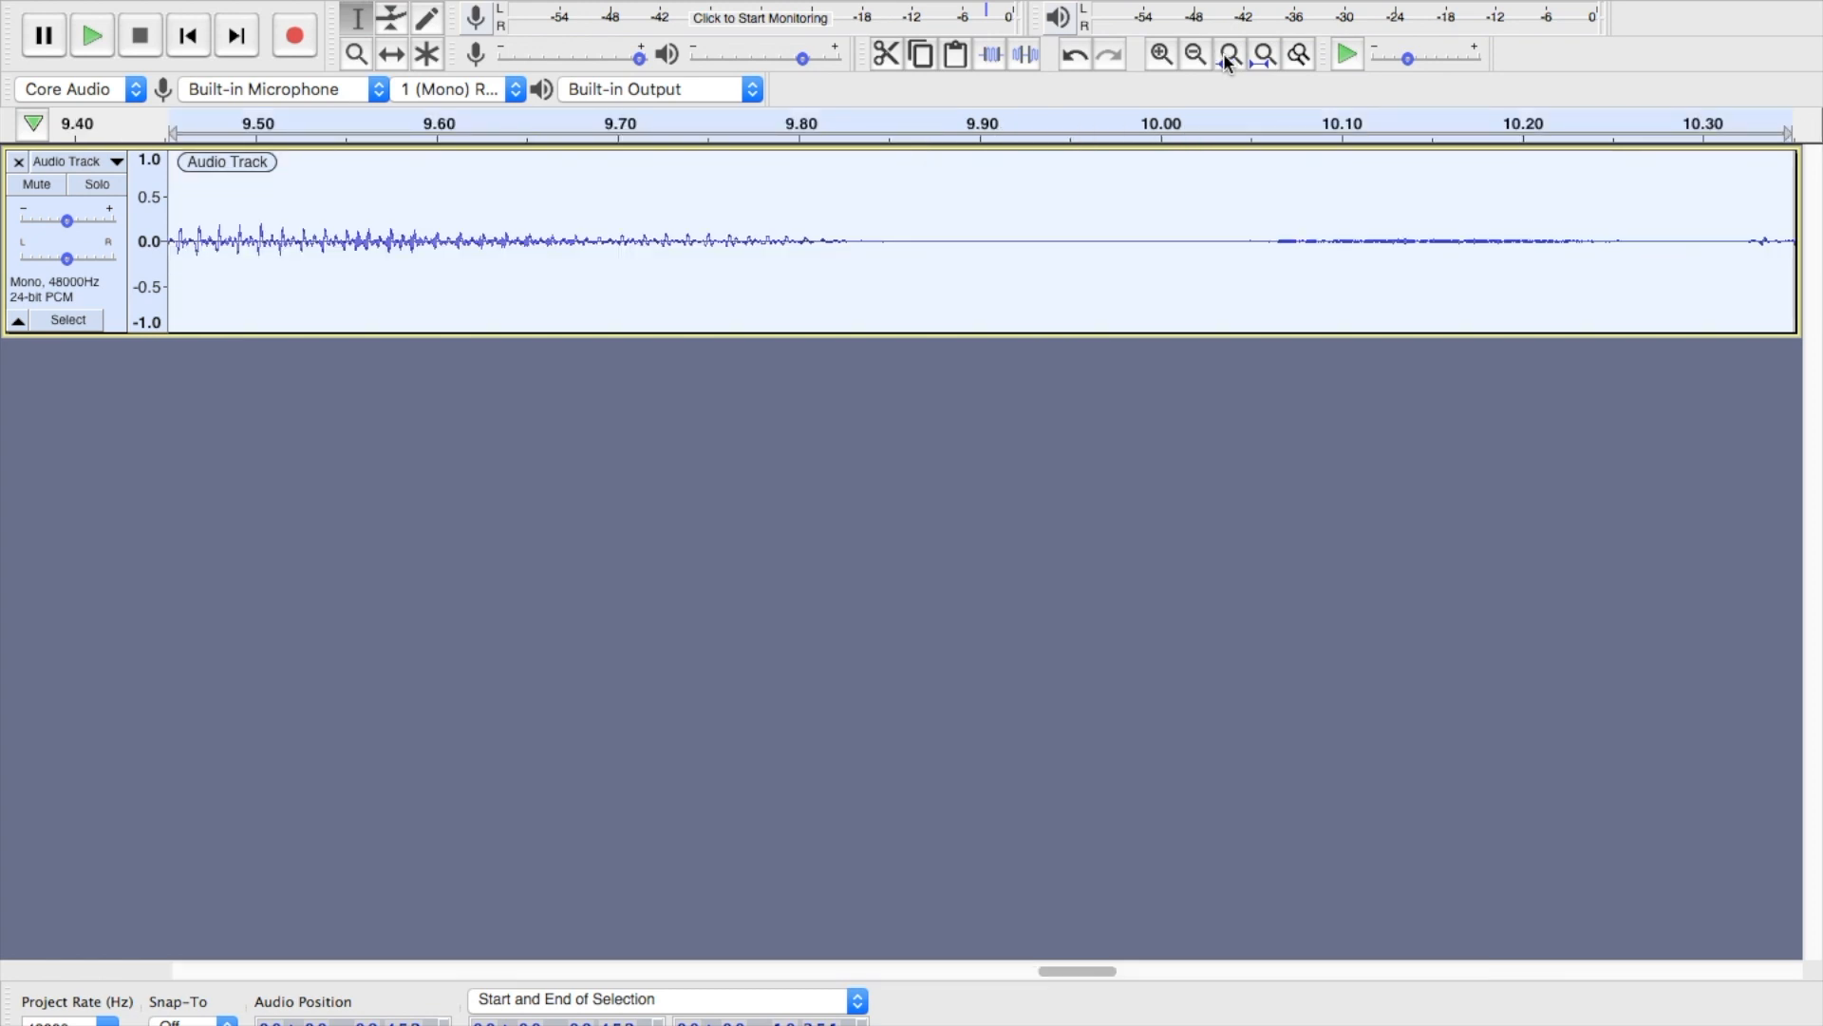
{"action": "left_click", "coordinate": [1265, 57]}
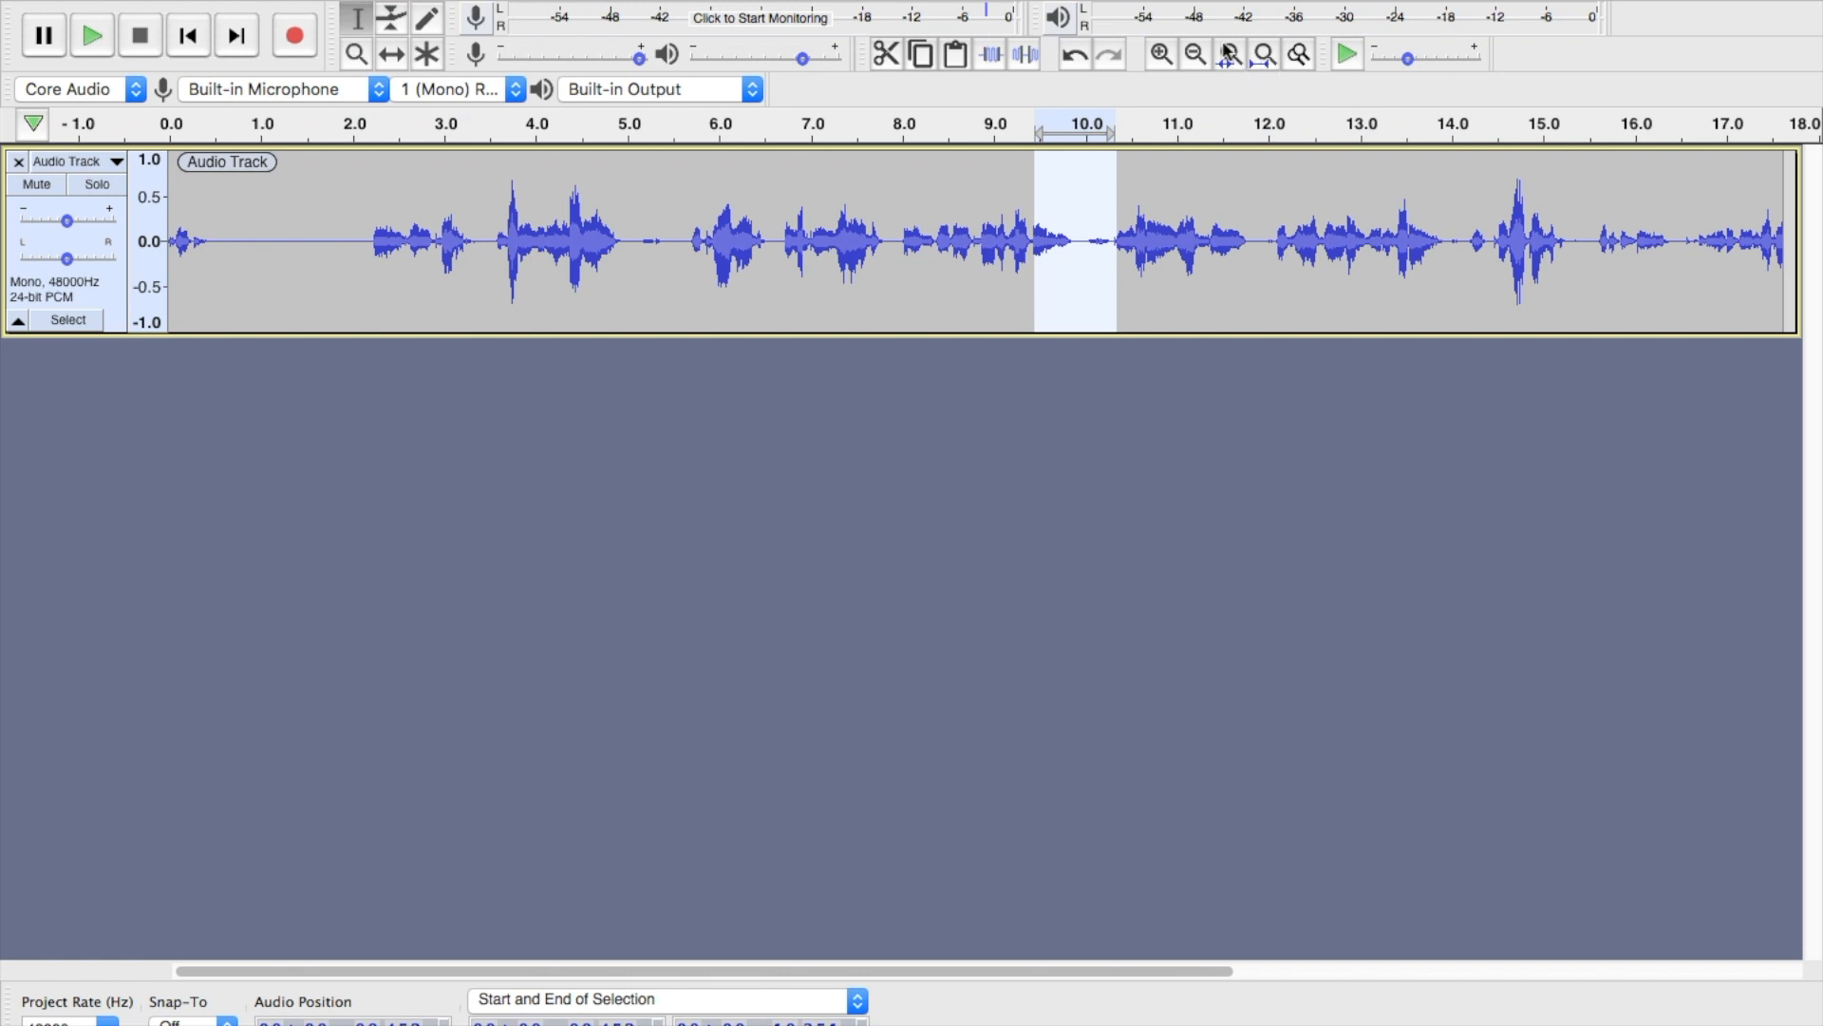
- Return to the start of the track, play the recording from 0.0 seconds, and stop playback after listening
{"action": "left_click", "coordinate": [189, 37]}
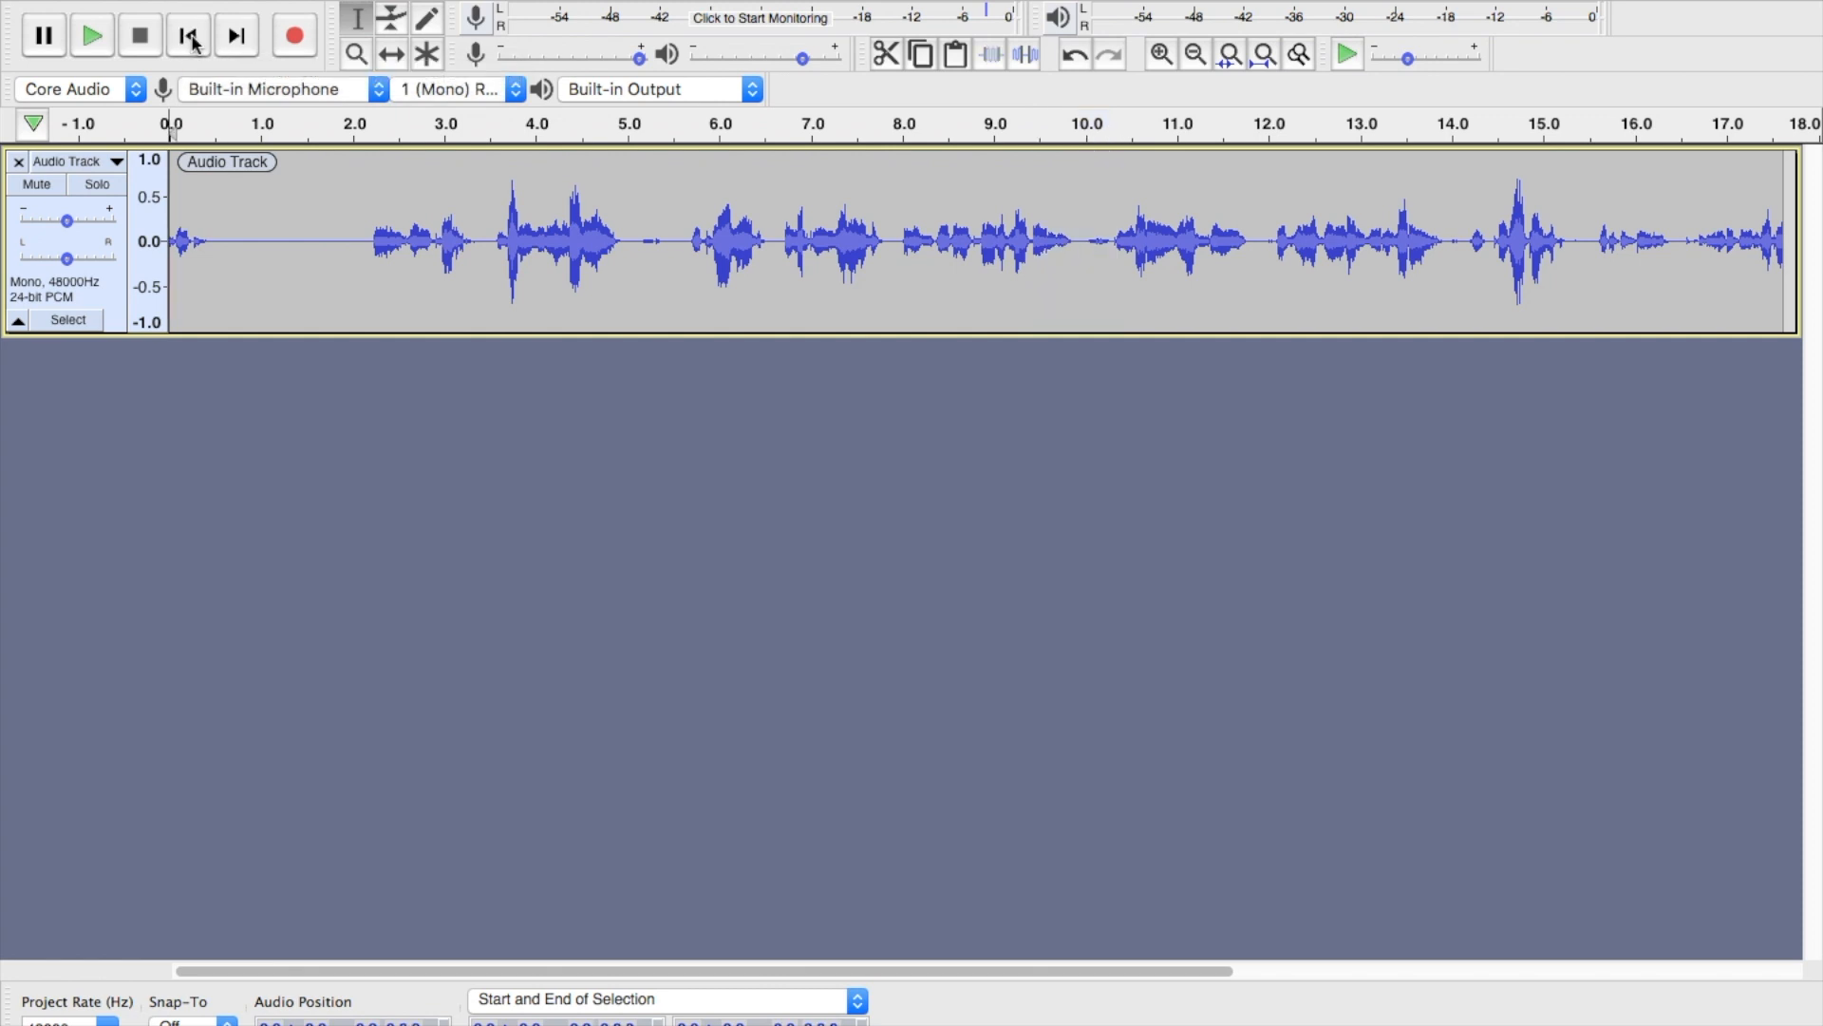
{"action": "left_click", "coordinate": [170, 126]}
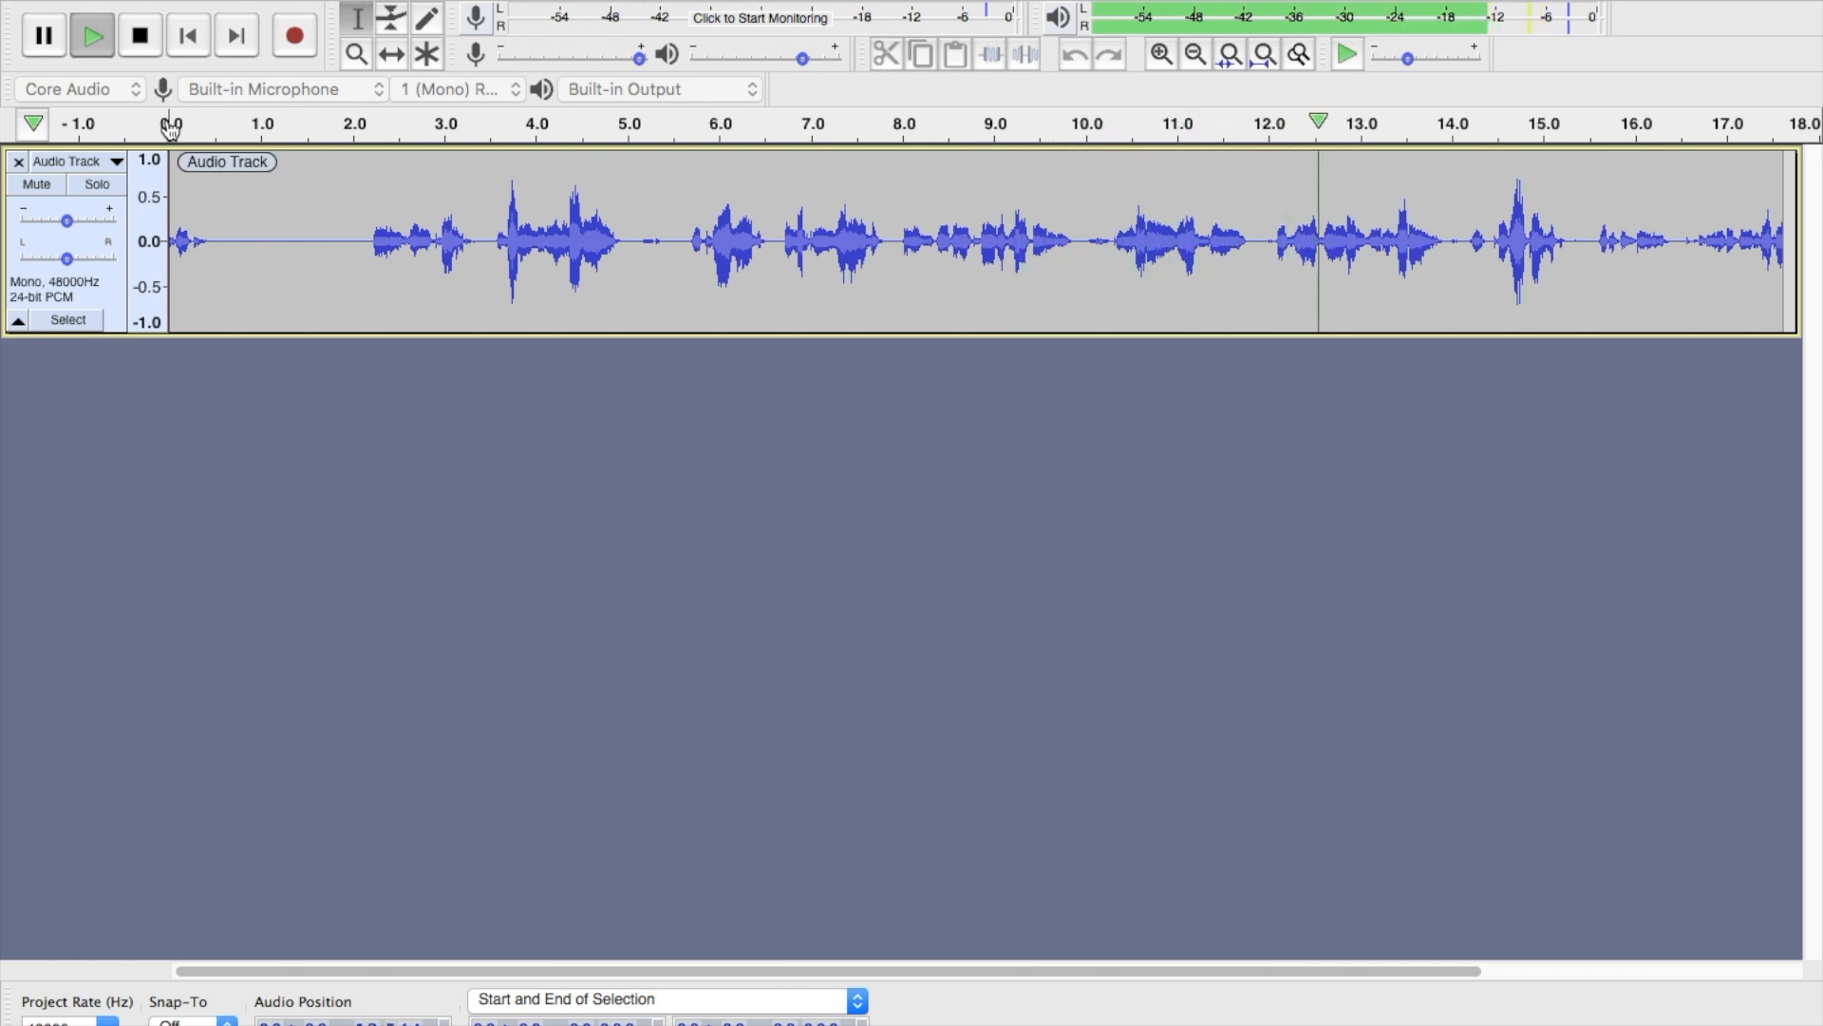
{"action": "key", "text": "space"}
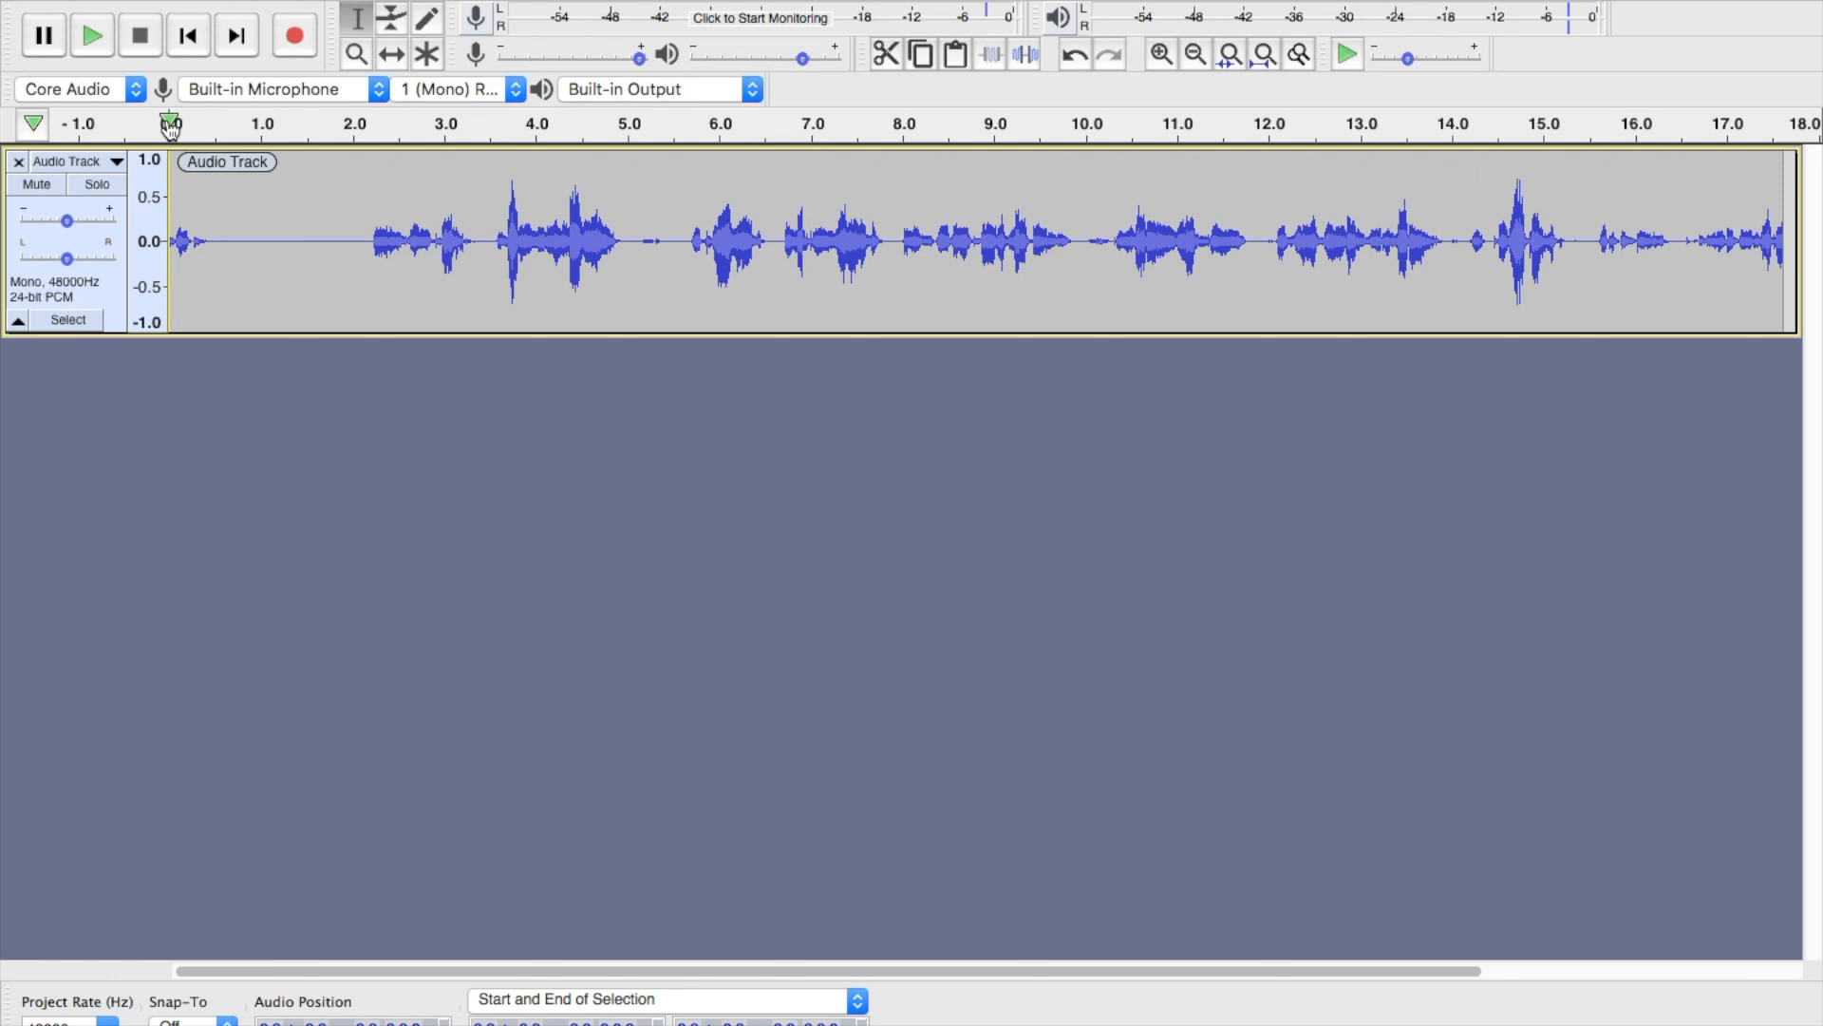